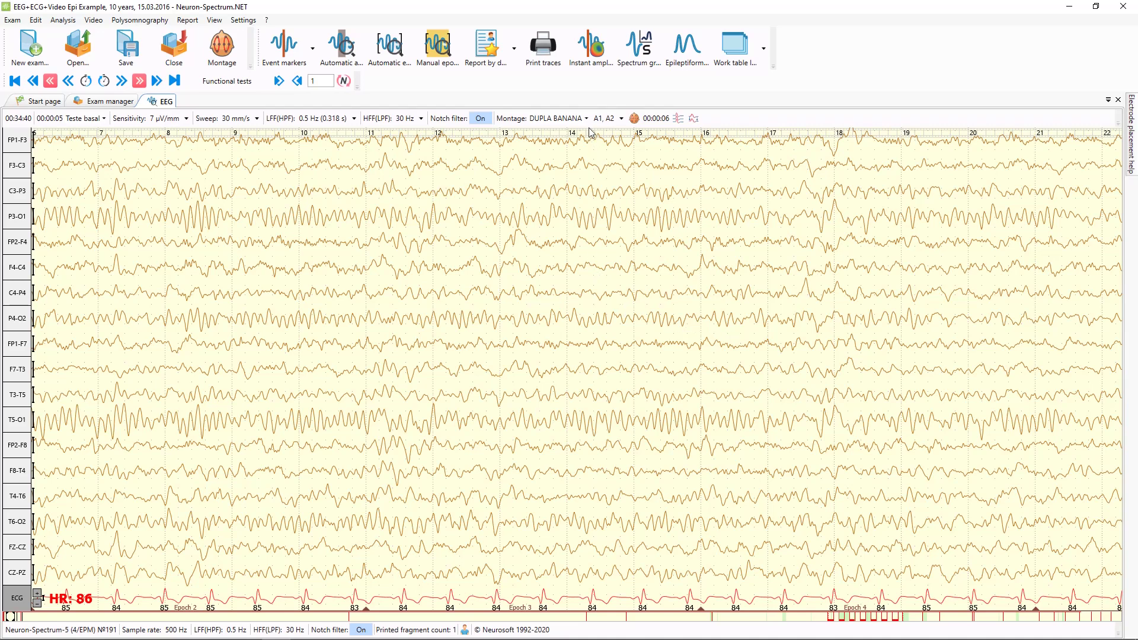
Apply the Monopolar 19 montage to the recording, then switch it to Double banana 19
{"action": "left_click", "coordinate": [586, 118]}
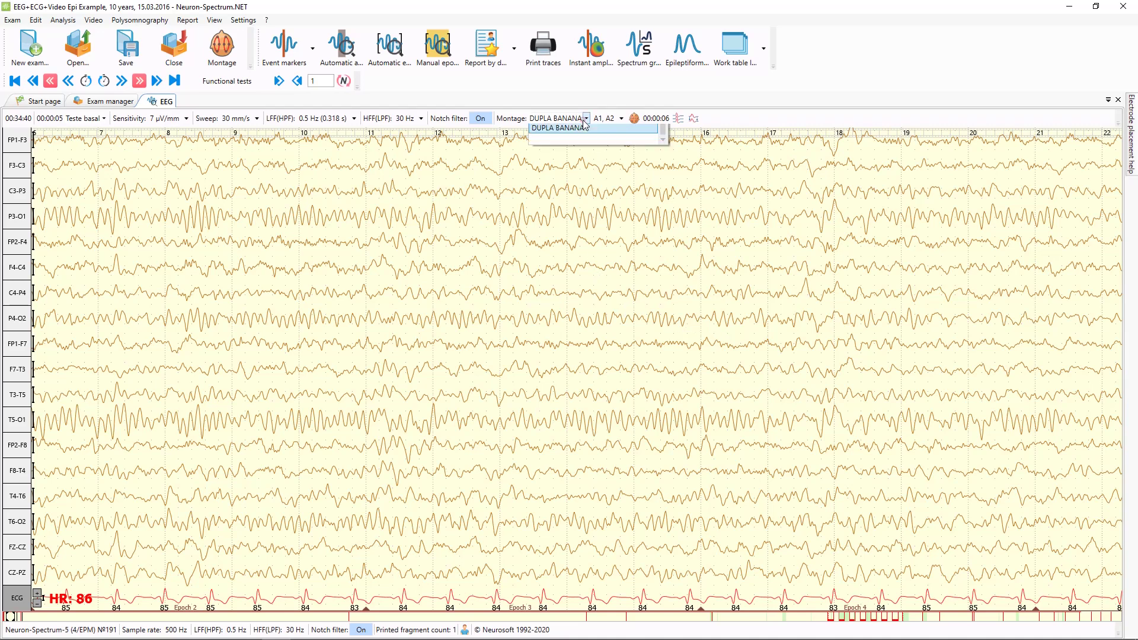
{"action": "scroll", "coordinate": [589, 227], "scroll_direction": "up", "scroll_amount": 2}
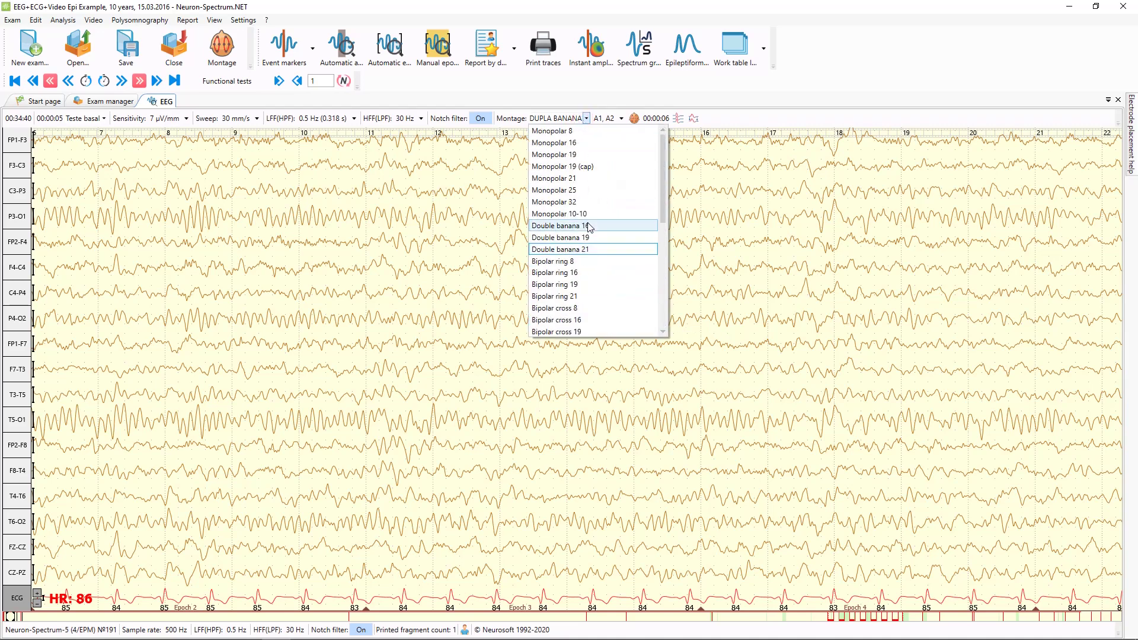
{"action": "left_click", "coordinate": [573, 155]}
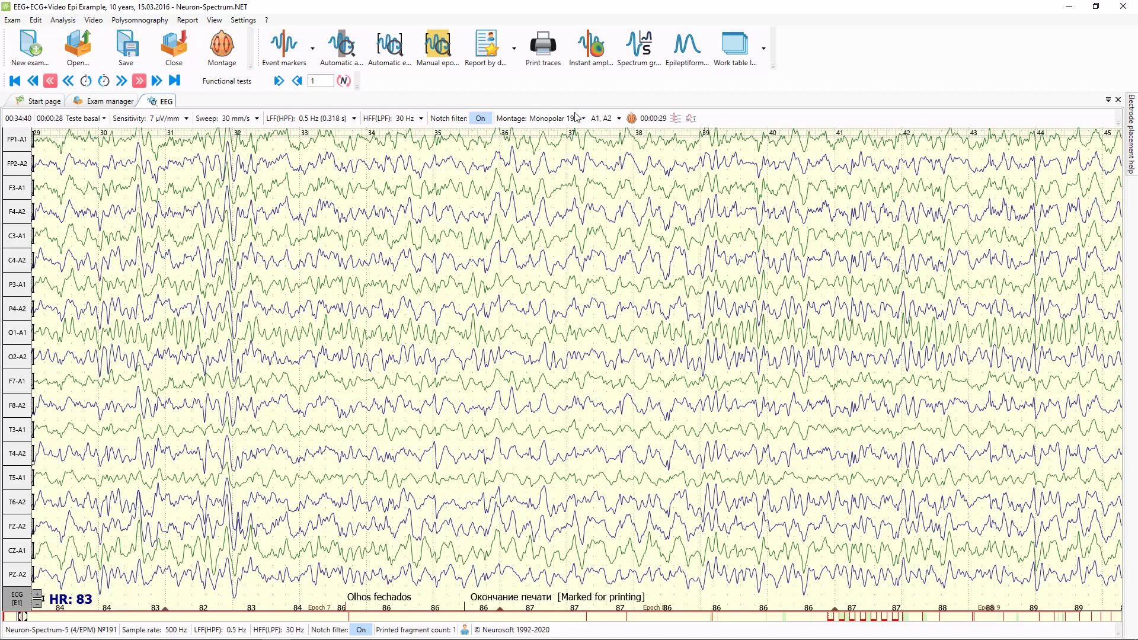
{"action": "left_click", "coordinate": [579, 118]}
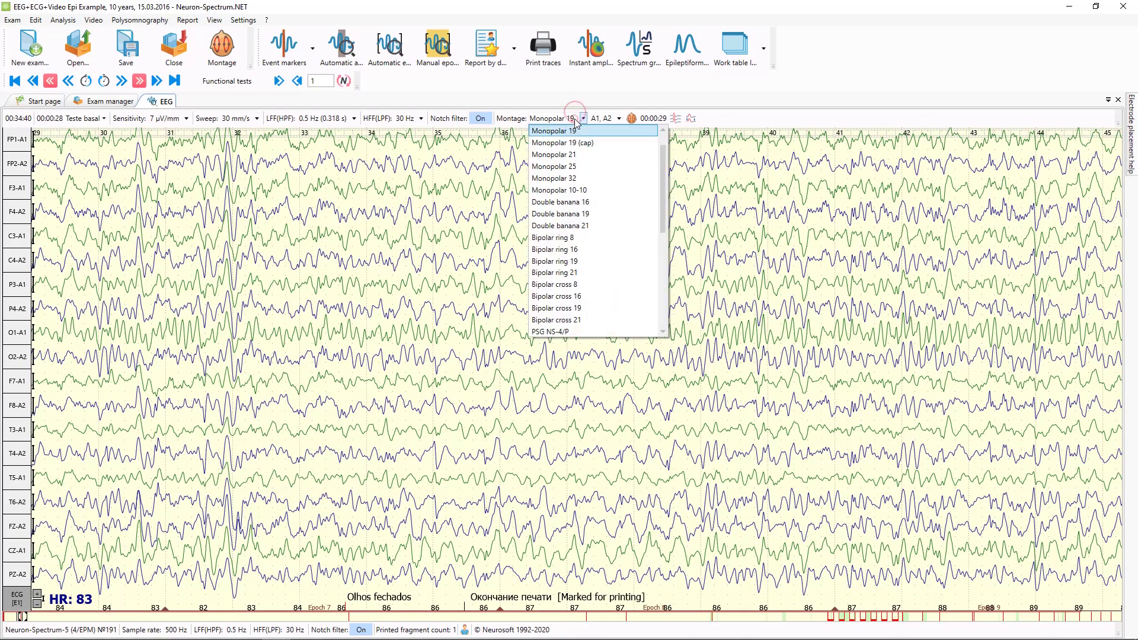
{"action": "left_click", "coordinate": [560, 214]}
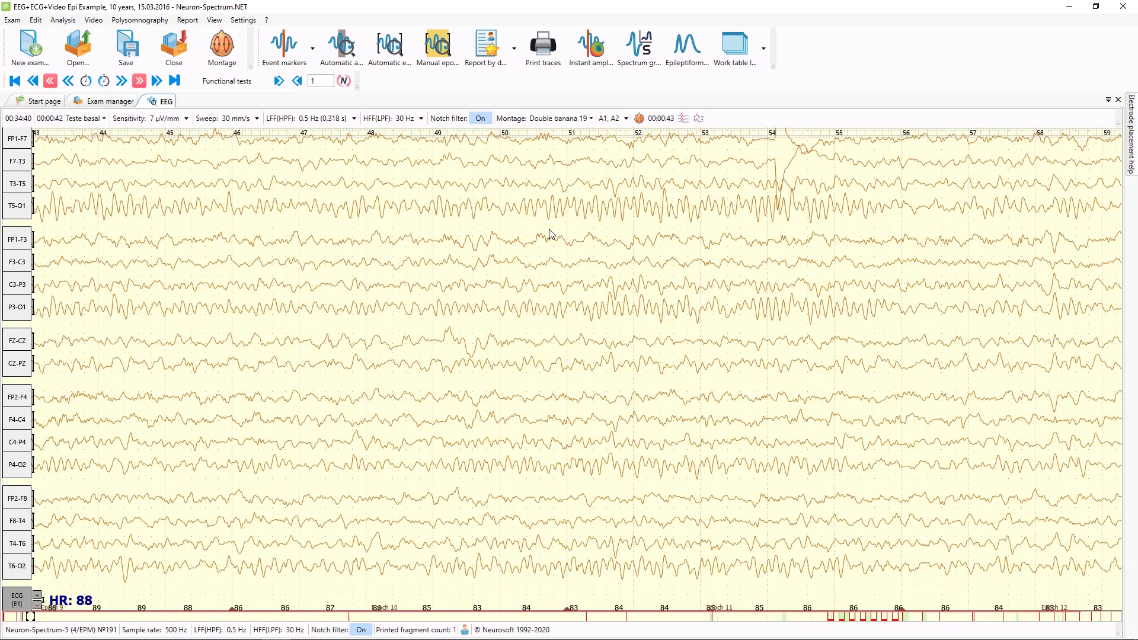
Open Montage manager and load the Monopolar 19 montage for editing
{"action": "left_click", "coordinate": [227, 60]}
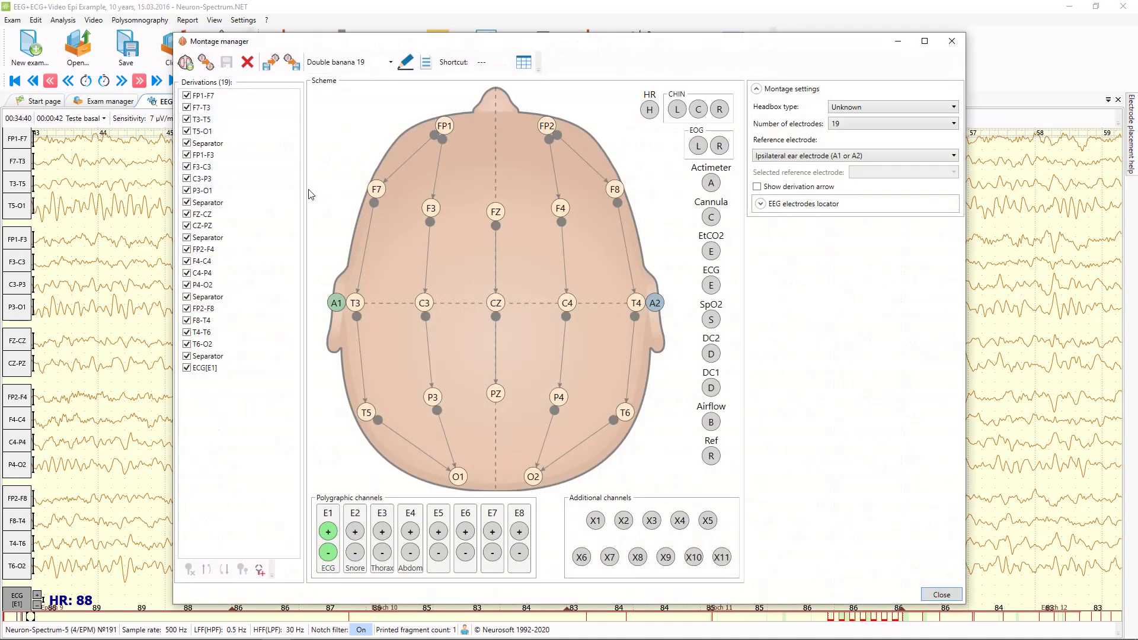
{"action": "left_click", "coordinate": [369, 62]}
{"action": "scroll", "coordinate": [370, 197], "scroll_direction": "down", "scroll_amount": 5}
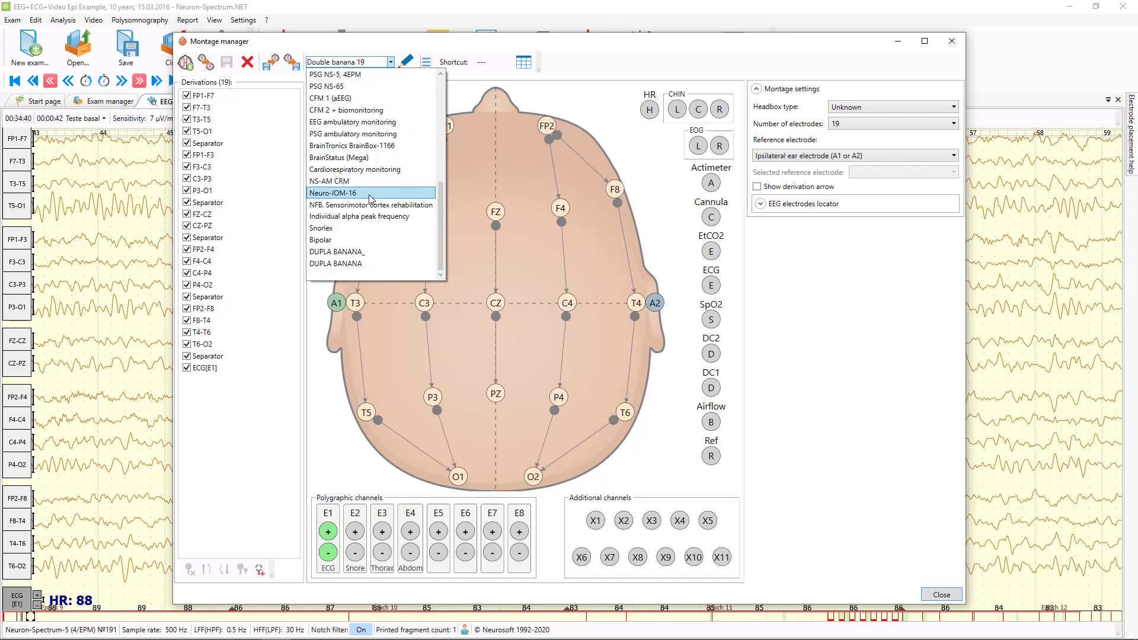
{"action": "scroll", "coordinate": [370, 198], "scroll_direction": "up", "scroll_amount": 5}
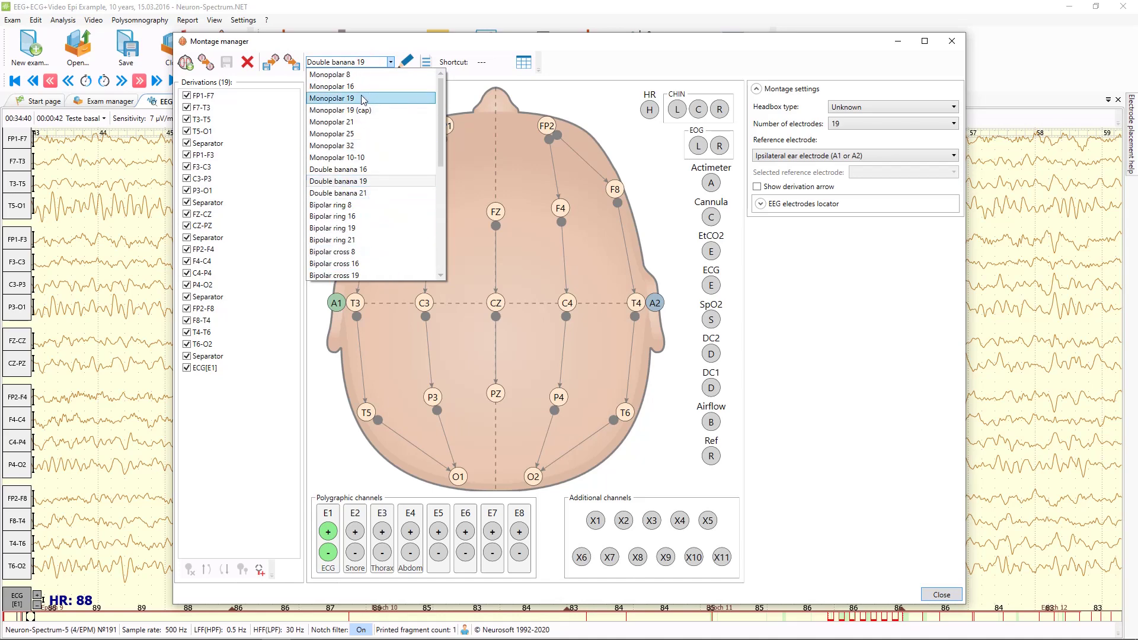
{"action": "left_click", "coordinate": [359, 98]}
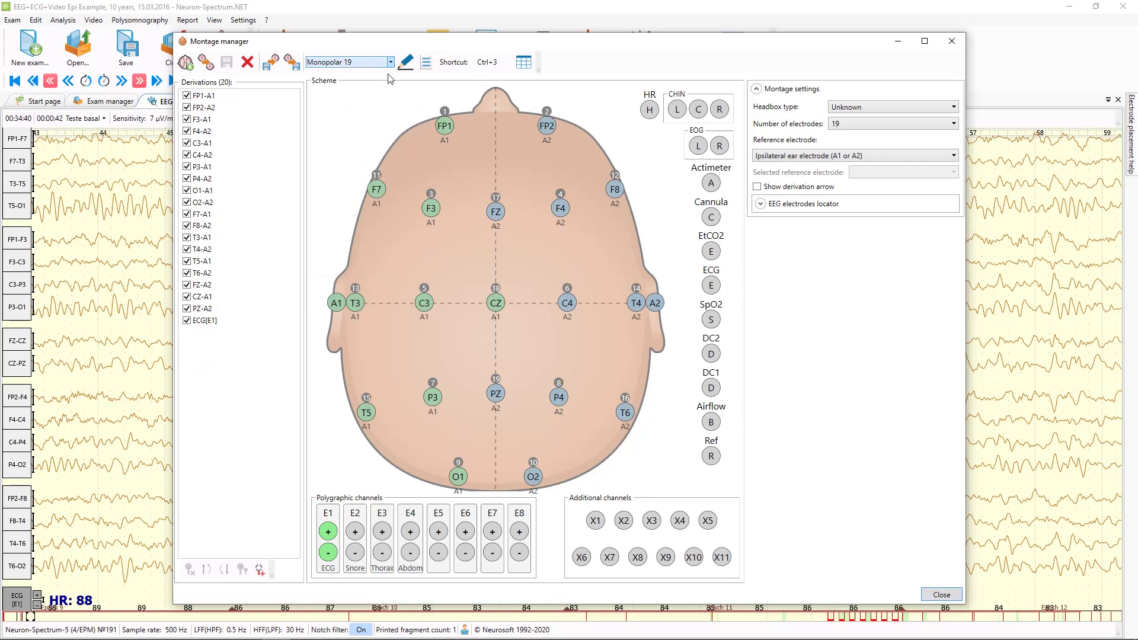
Create a new montage, keeping the default name 'New montage'
{"action": "left_click", "coordinate": [187, 62]}
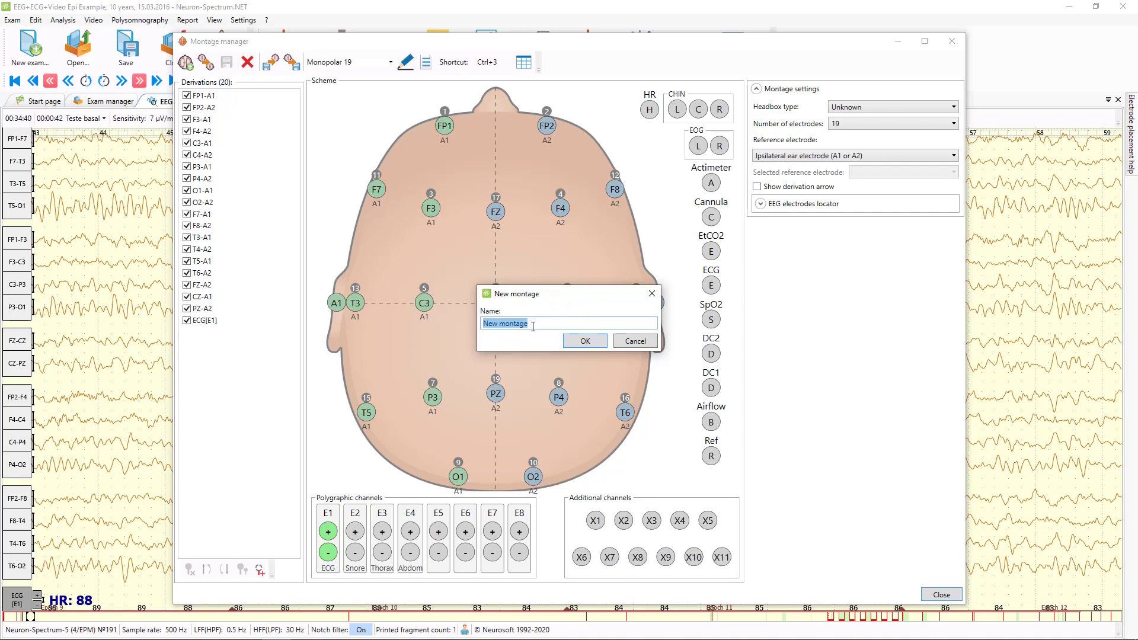
{"action": "left_click", "coordinate": [584, 341]}
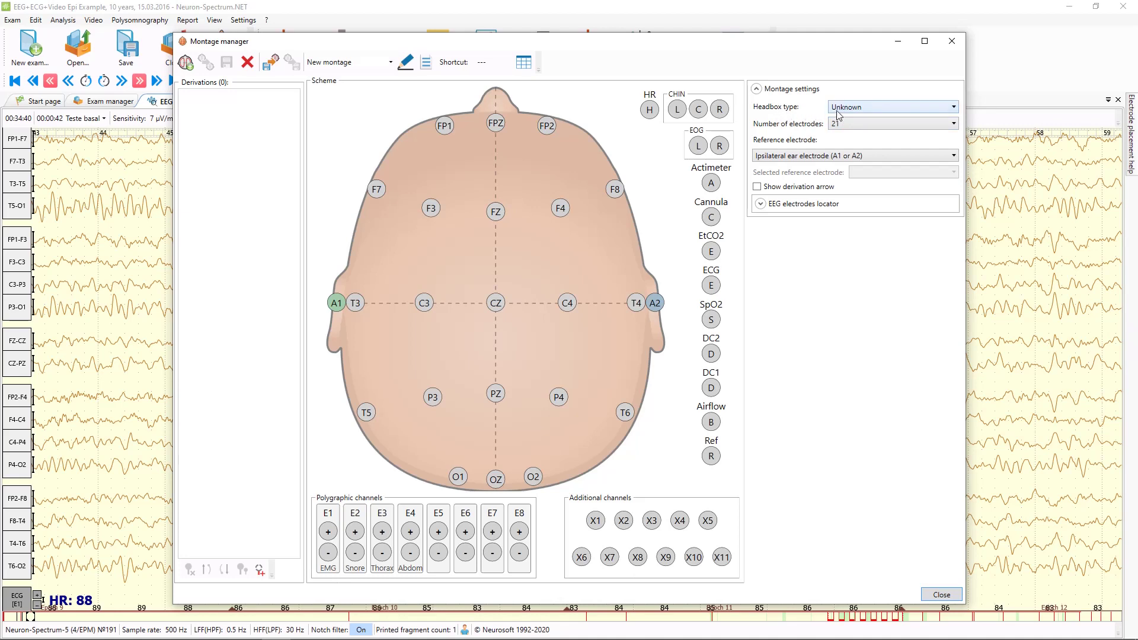
{"action": "left_click", "coordinate": [865, 109]}
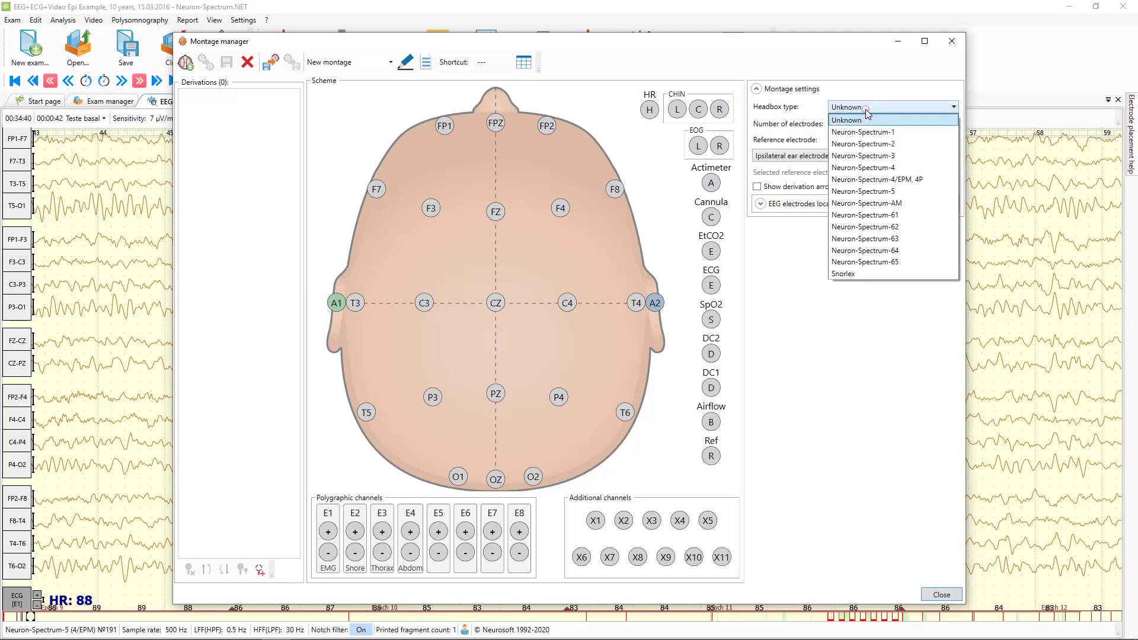
{"action": "left_click", "coordinate": [887, 133]}
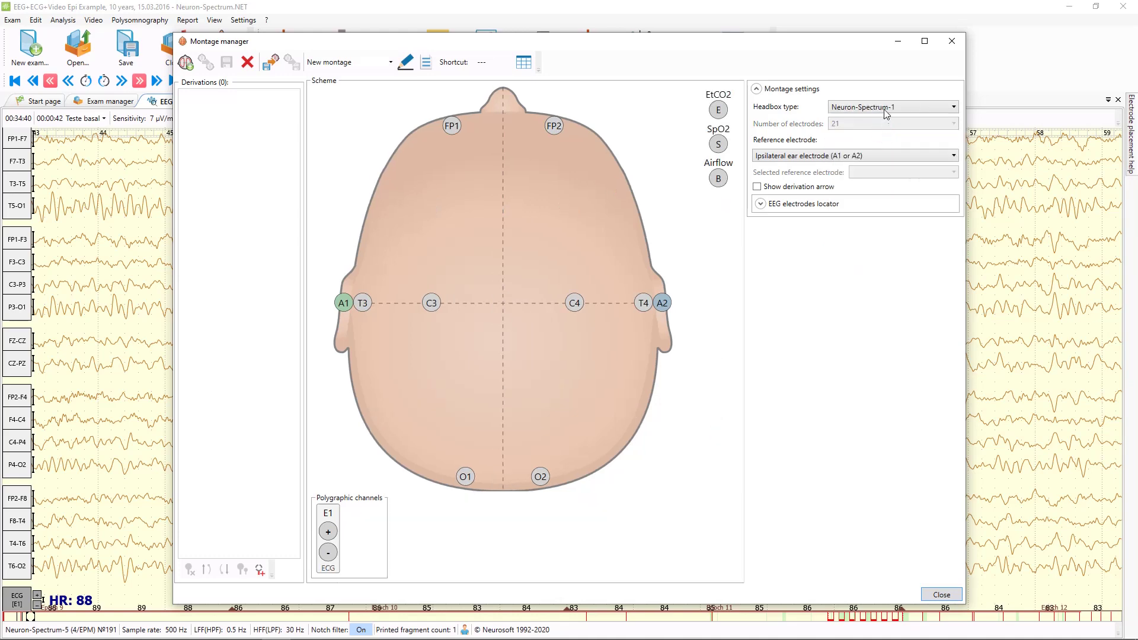
{"action": "left_click", "coordinate": [886, 109]}
{"action": "left_click", "coordinate": [878, 144]}
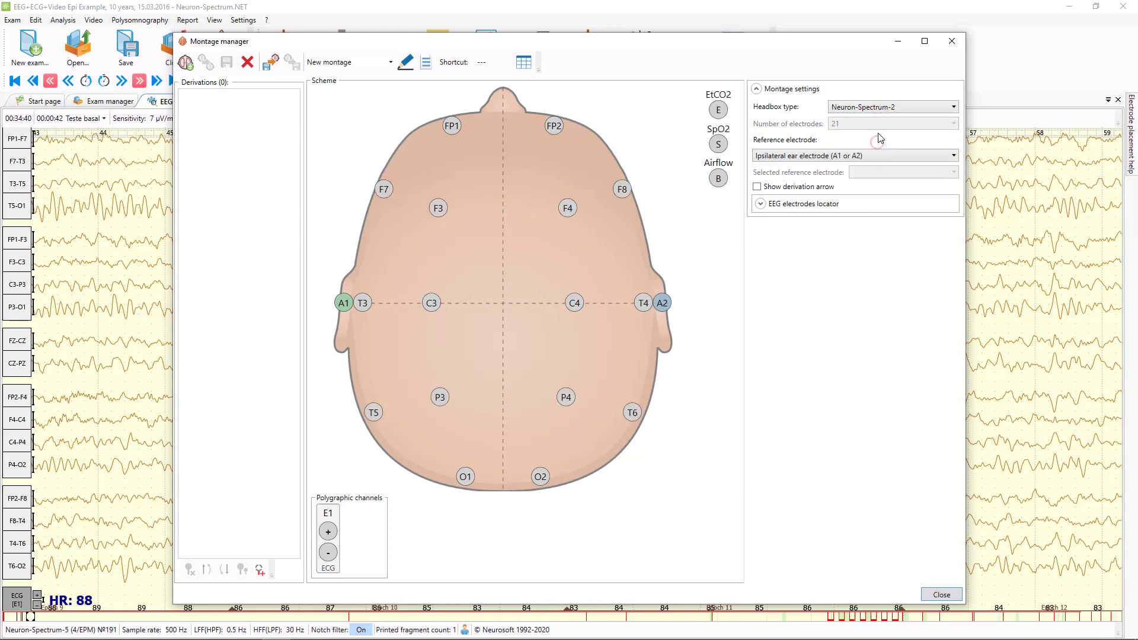
{"action": "left_click", "coordinate": [887, 109]}
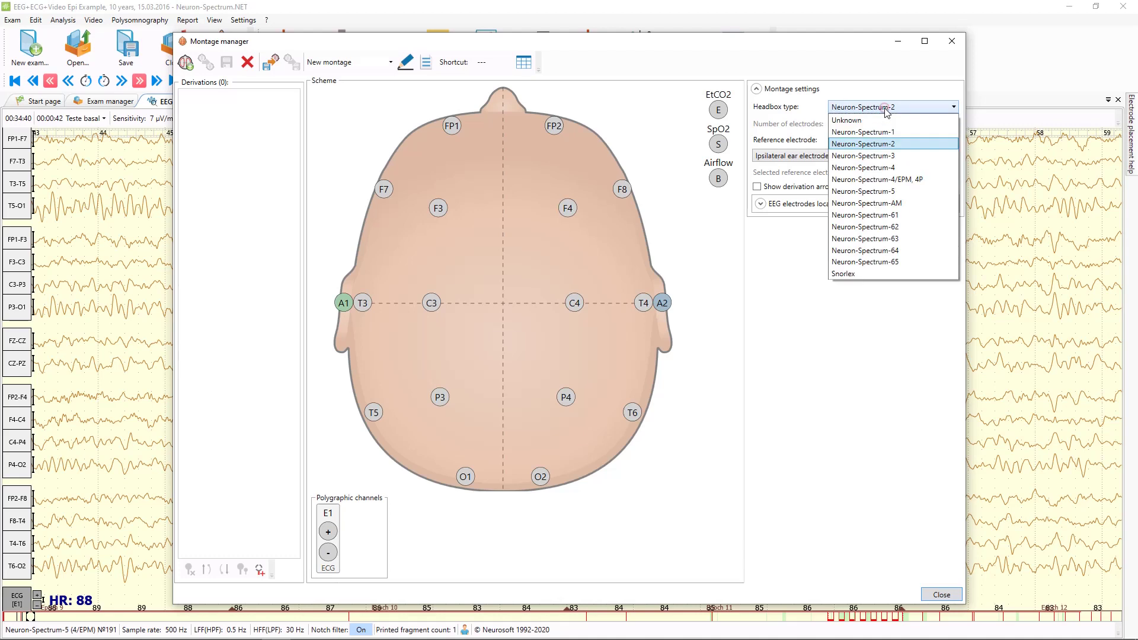
{"action": "left_click", "coordinate": [881, 157]}
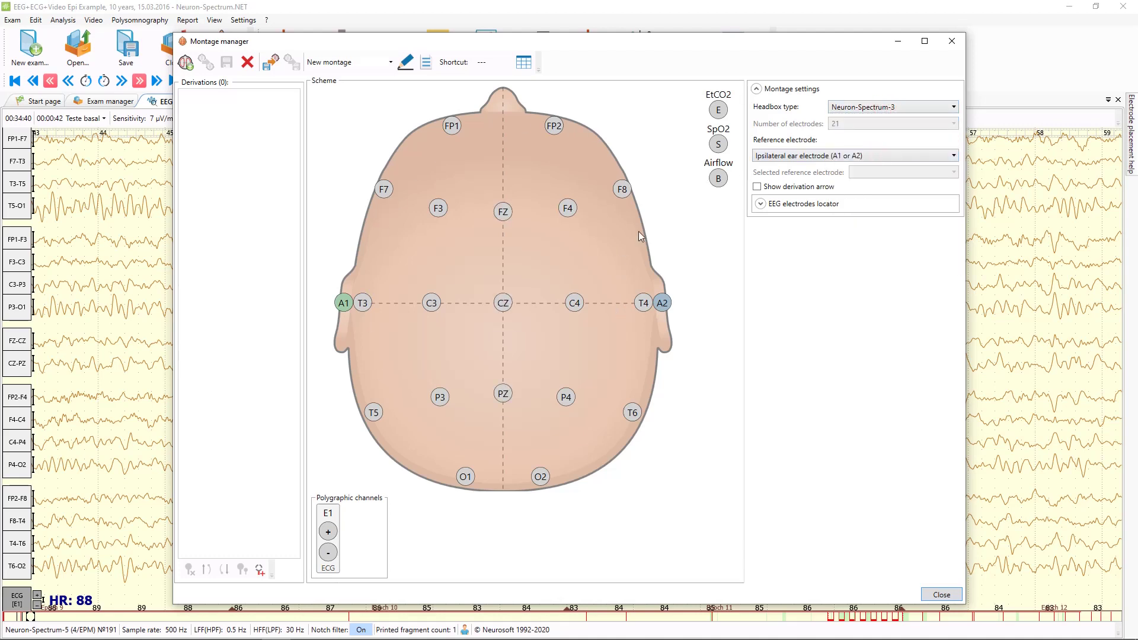
{"action": "left_click", "coordinate": [896, 112]}
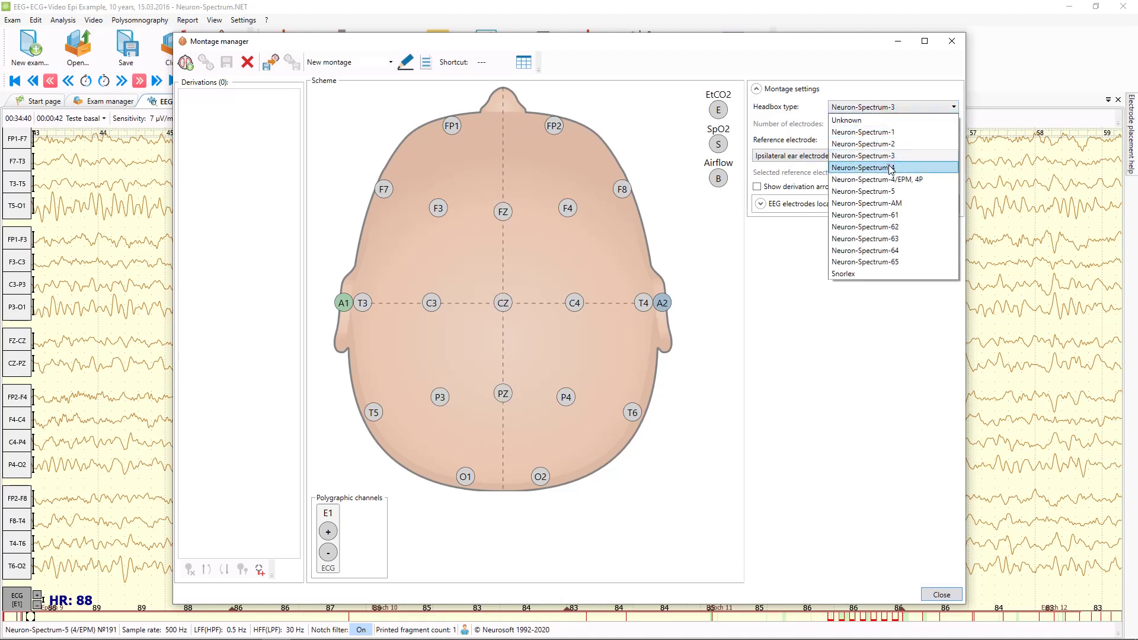
{"action": "left_click", "coordinate": [887, 156]}
{"action": "left_click", "coordinate": [888, 108]}
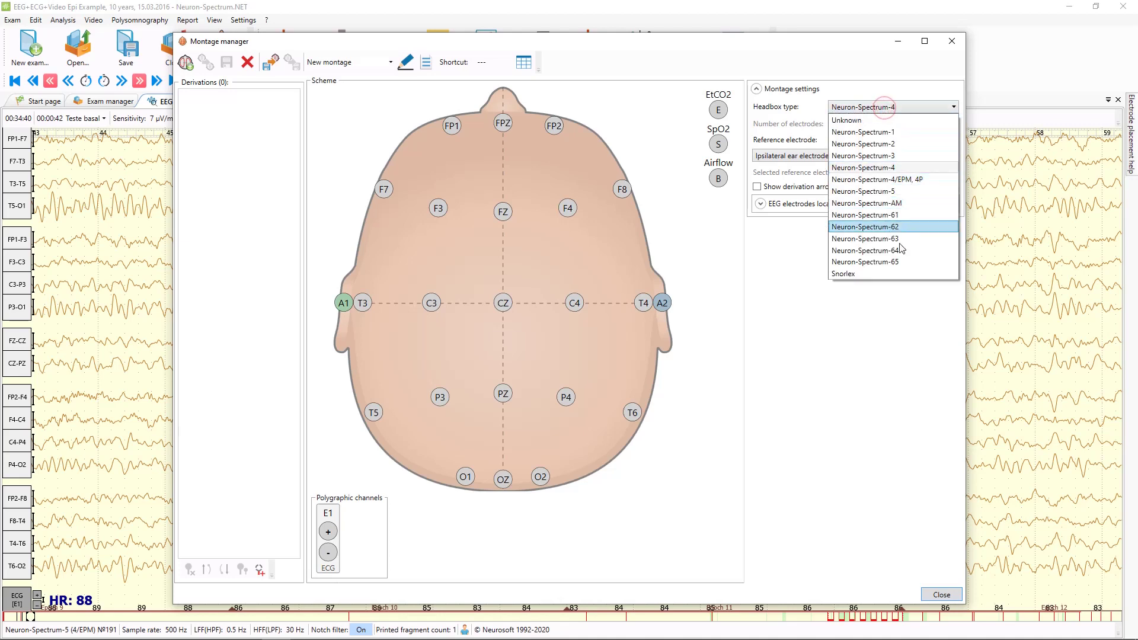
{"action": "left_click", "coordinate": [904, 215]}
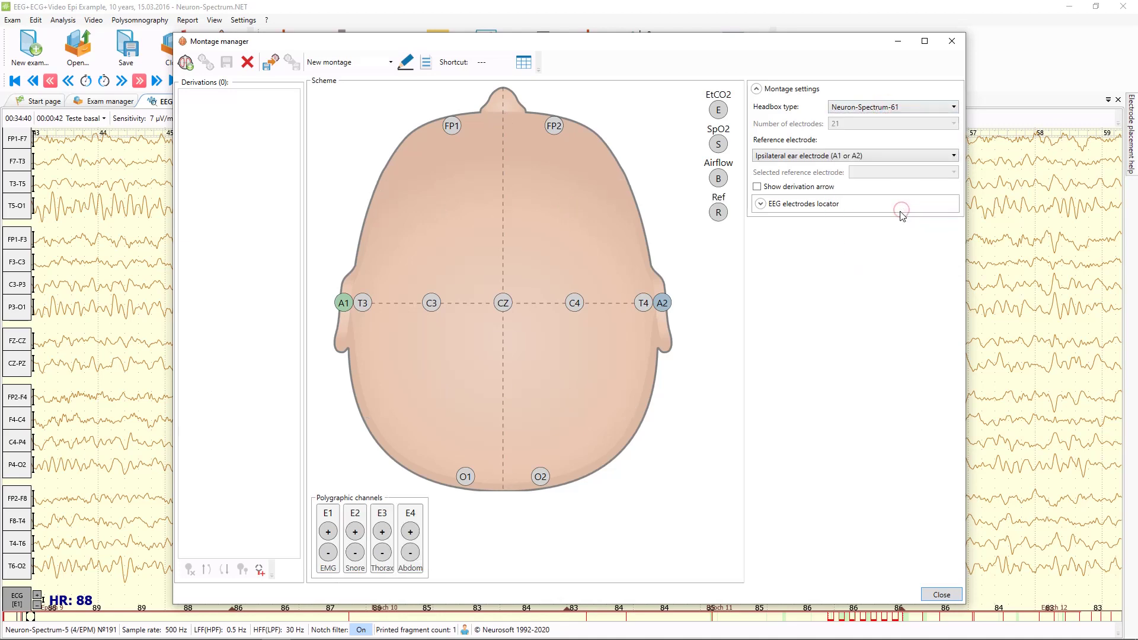
{"action": "left_click", "coordinate": [899, 109]}
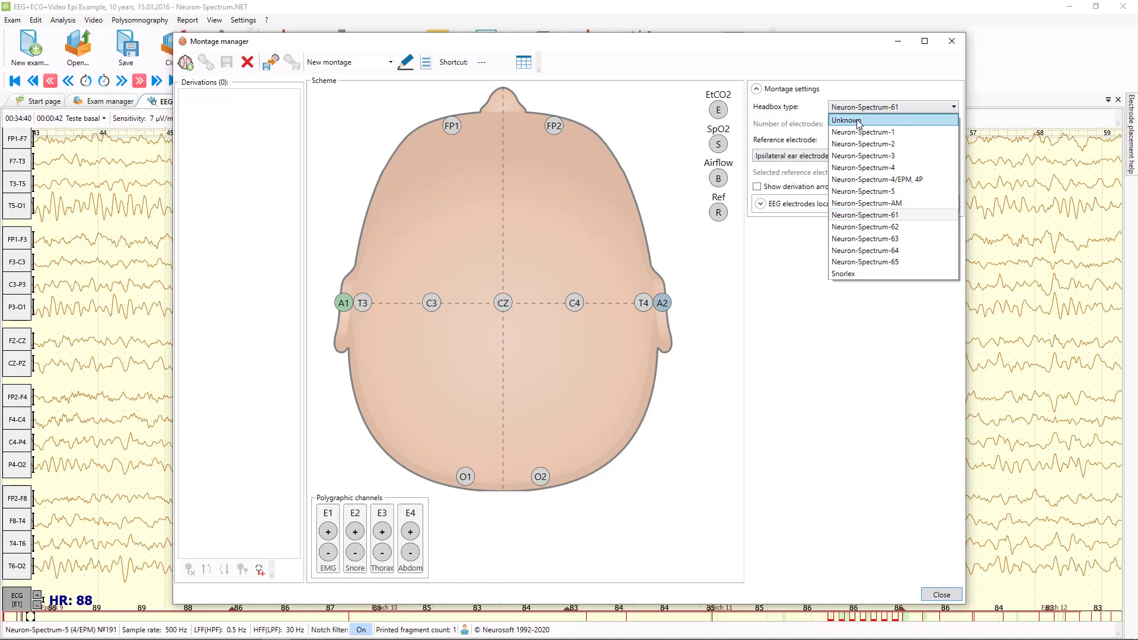
{"action": "left_click", "coordinate": [859, 120]}
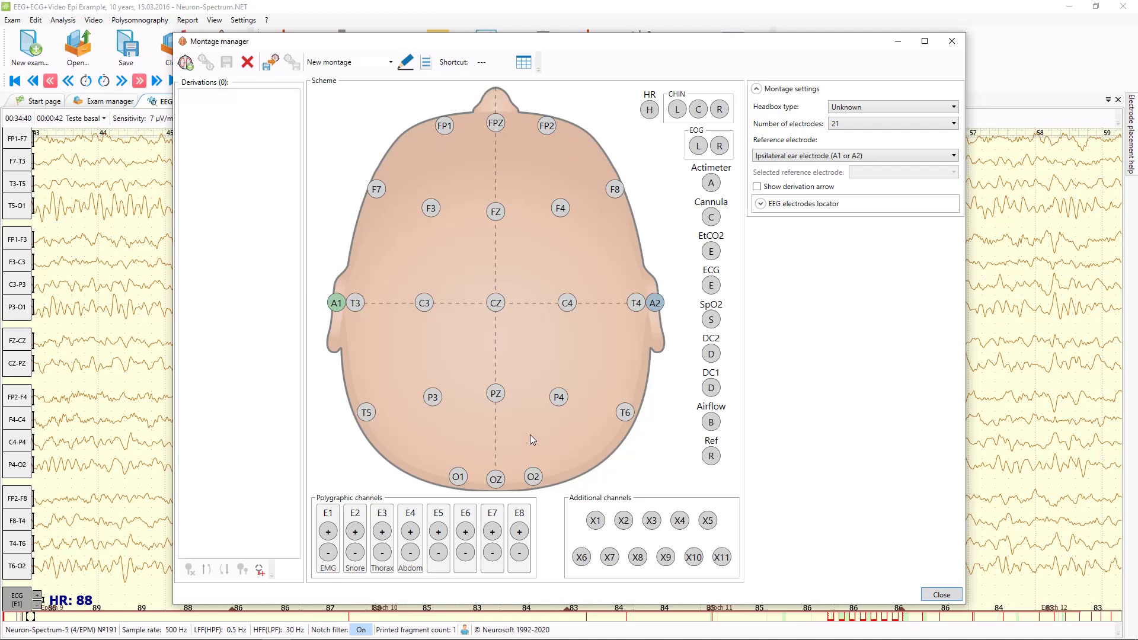
Add FP1-A1 and FP2-A2 derivations from electrodes FP1 and FP2 on the head scheme
{"action": "left_click", "coordinate": [444, 126]}
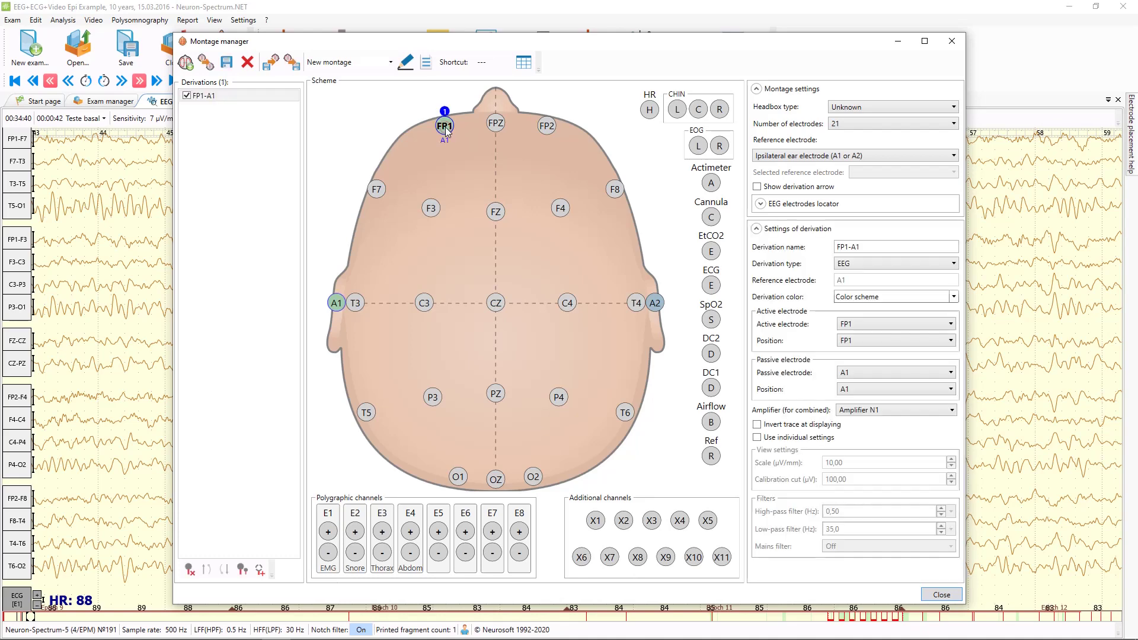
{"action": "left_click", "coordinate": [550, 127]}
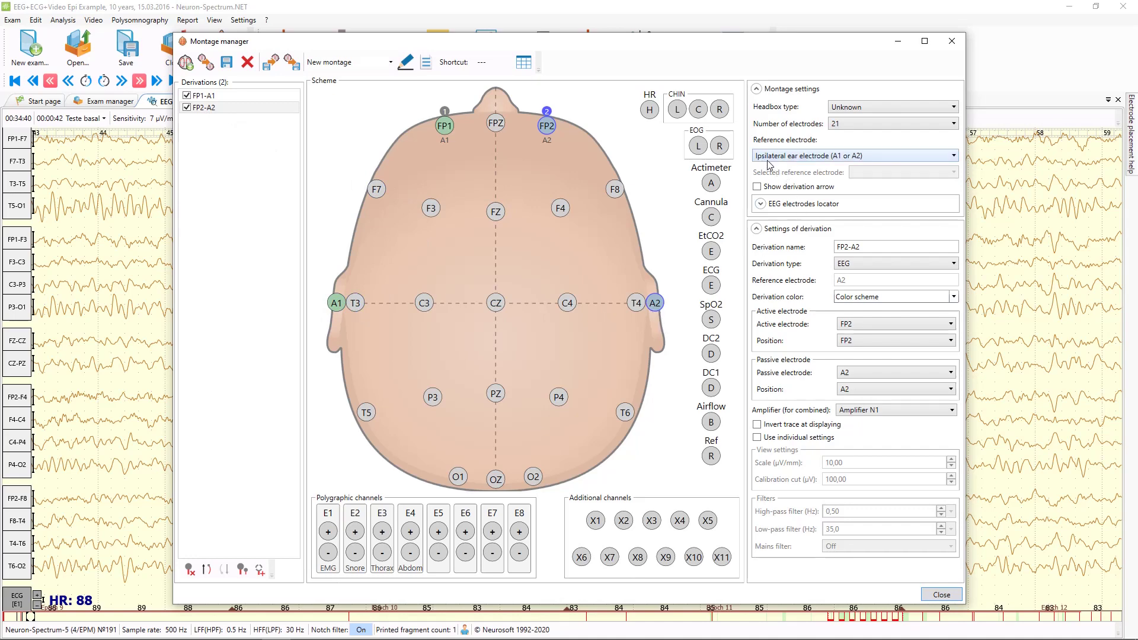
Change the reference electrode to Ref, then Central electrode (CZ), then Selected electrode
{"action": "left_click", "coordinate": [836, 159]}
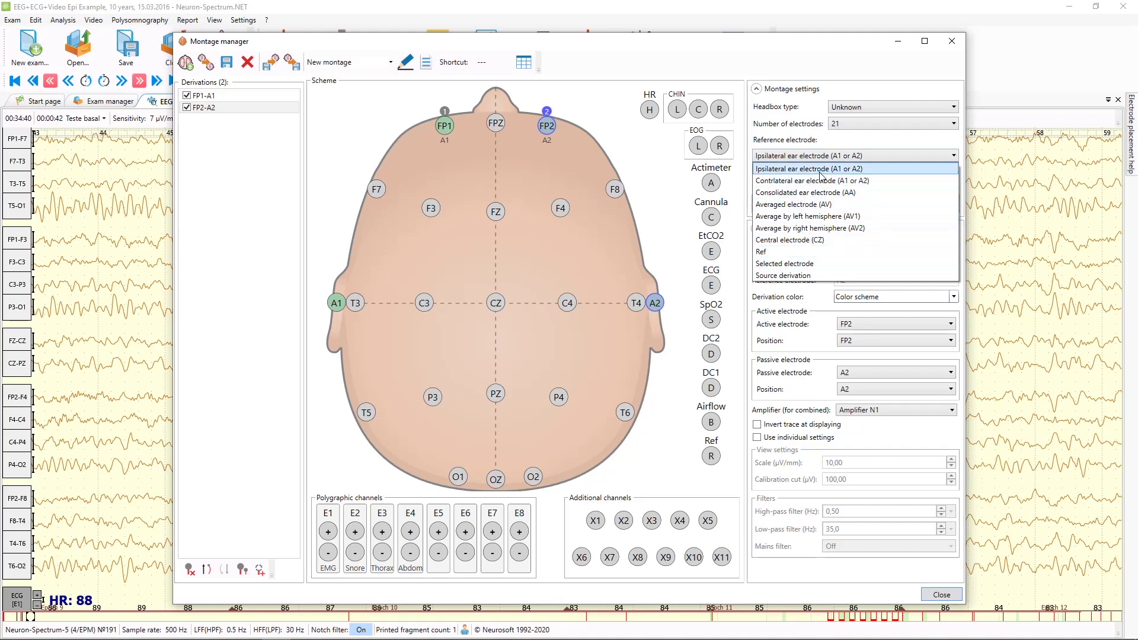
{"action": "left_click", "coordinate": [798, 251]}
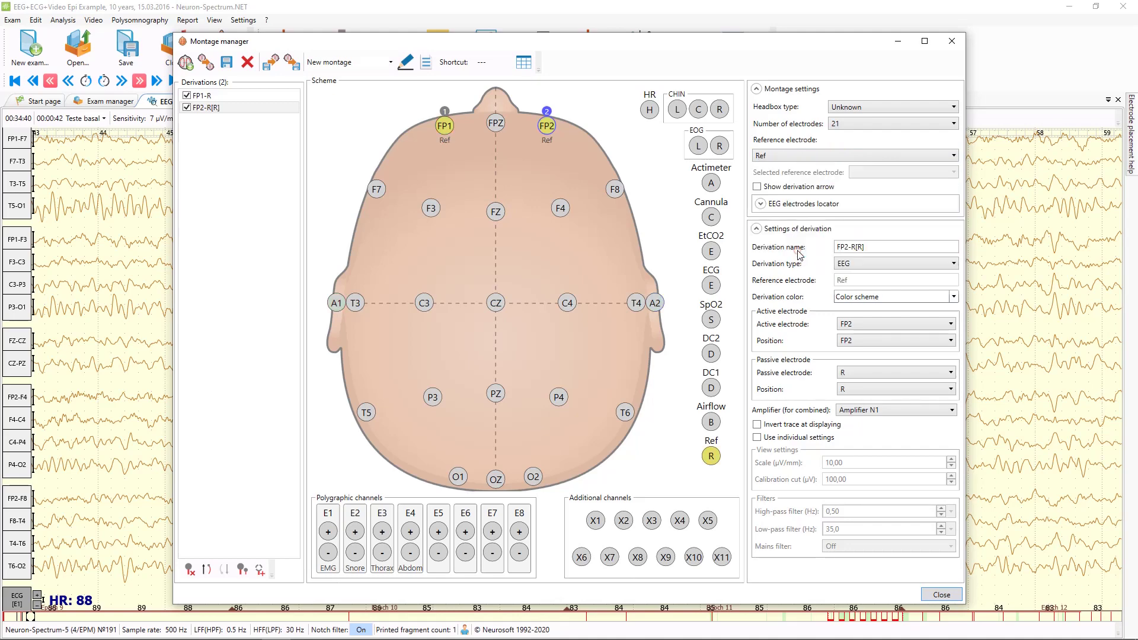
{"action": "left_click", "coordinate": [815, 156]}
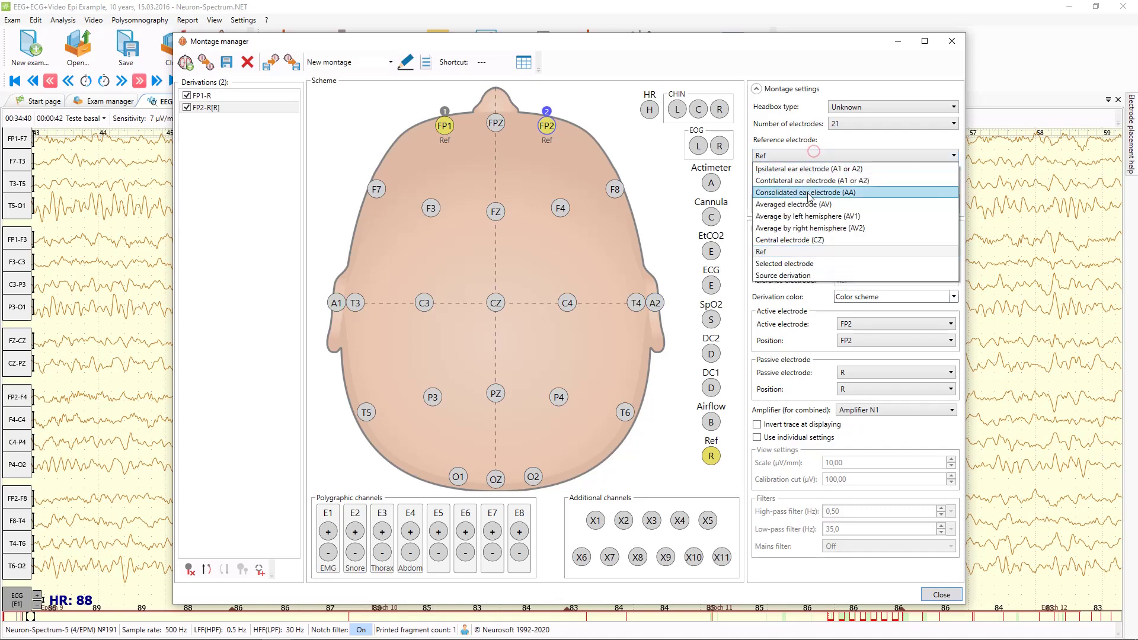
{"action": "left_click", "coordinate": [799, 245]}
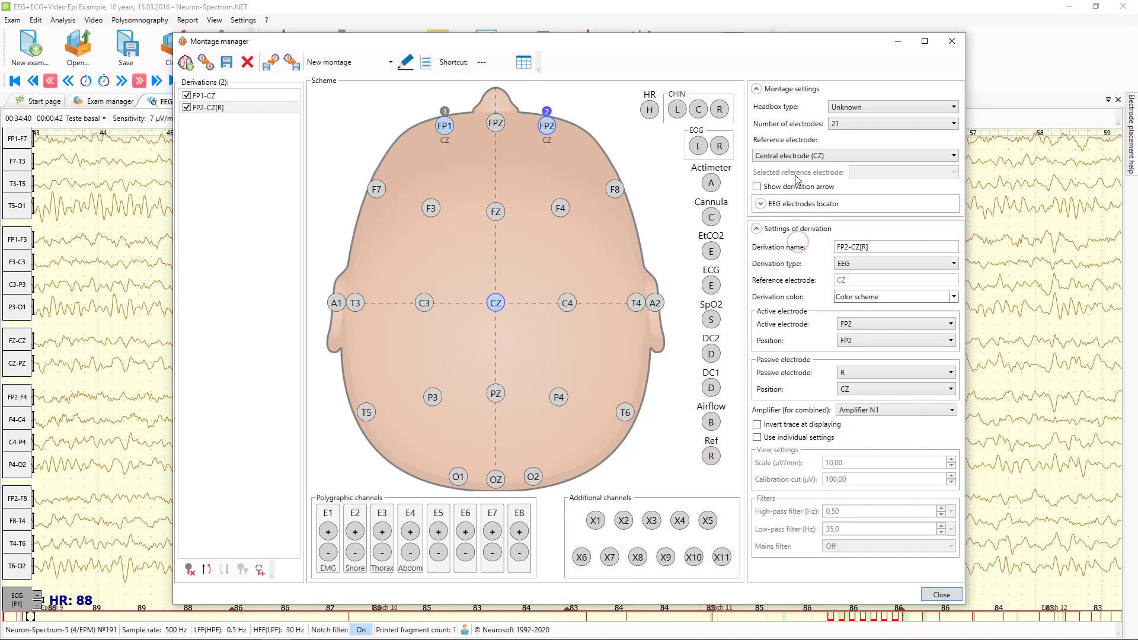
{"action": "left_click", "coordinate": [799, 155]}
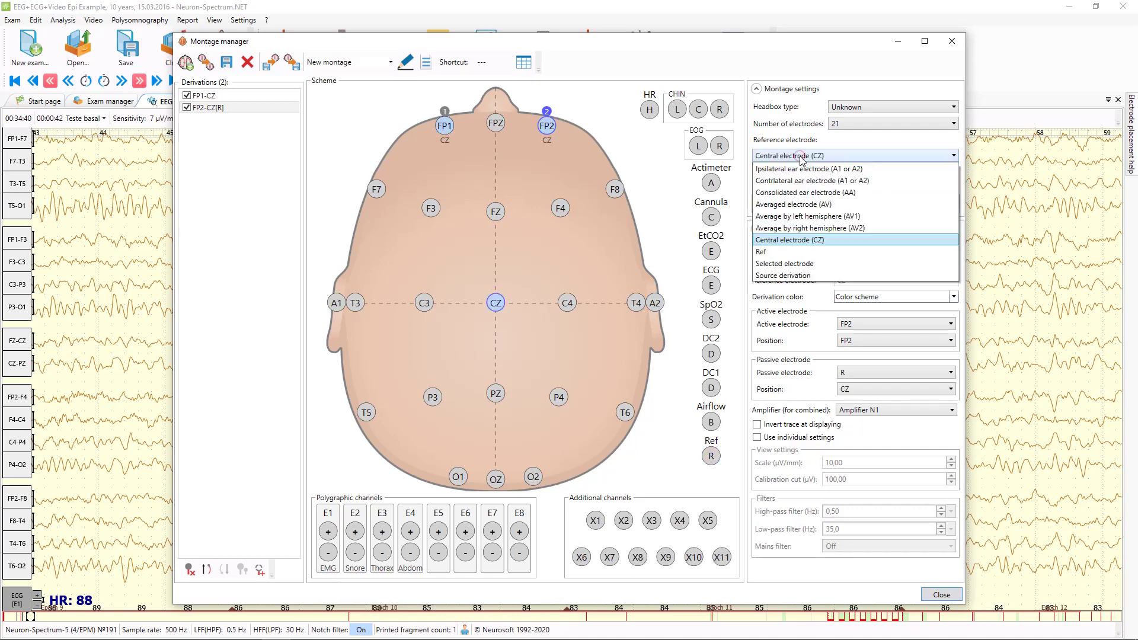
{"action": "left_click", "coordinate": [794, 264]}
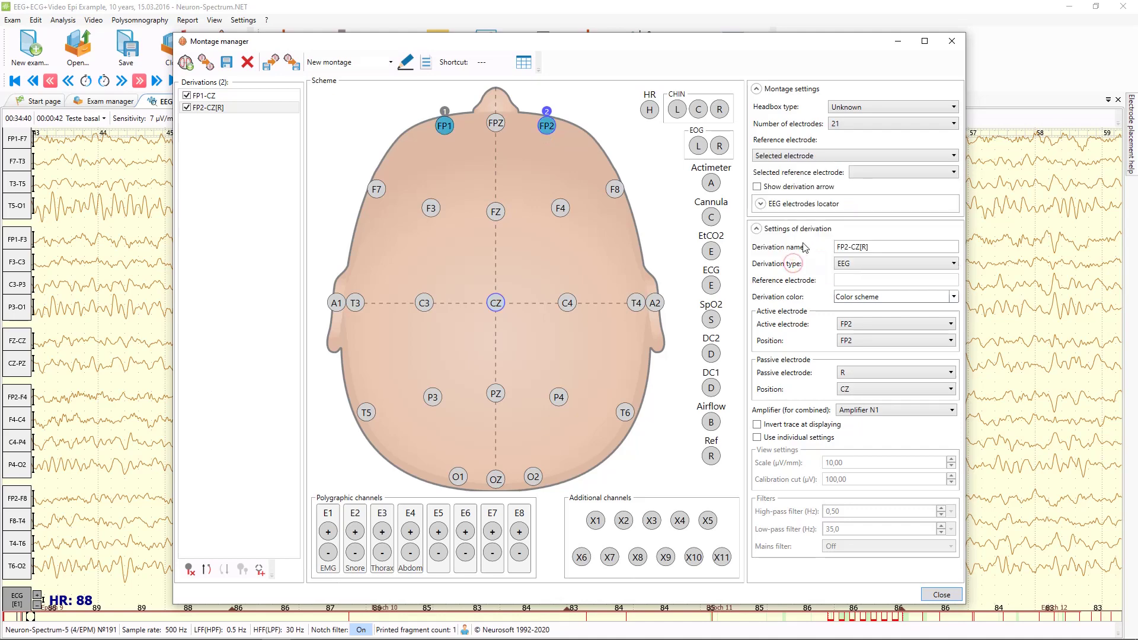
Choose CZ as the selected reference electrode
{"action": "left_click", "coordinate": [871, 173]}
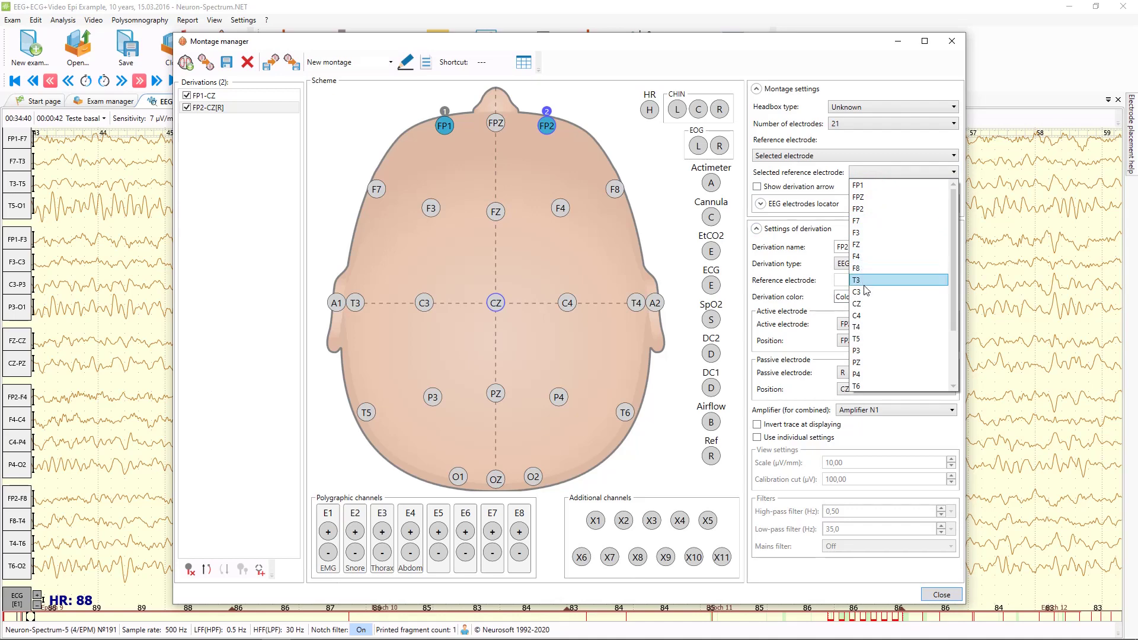
{"action": "scroll", "coordinate": [871, 355], "scroll_direction": "down", "scroll_amount": 2}
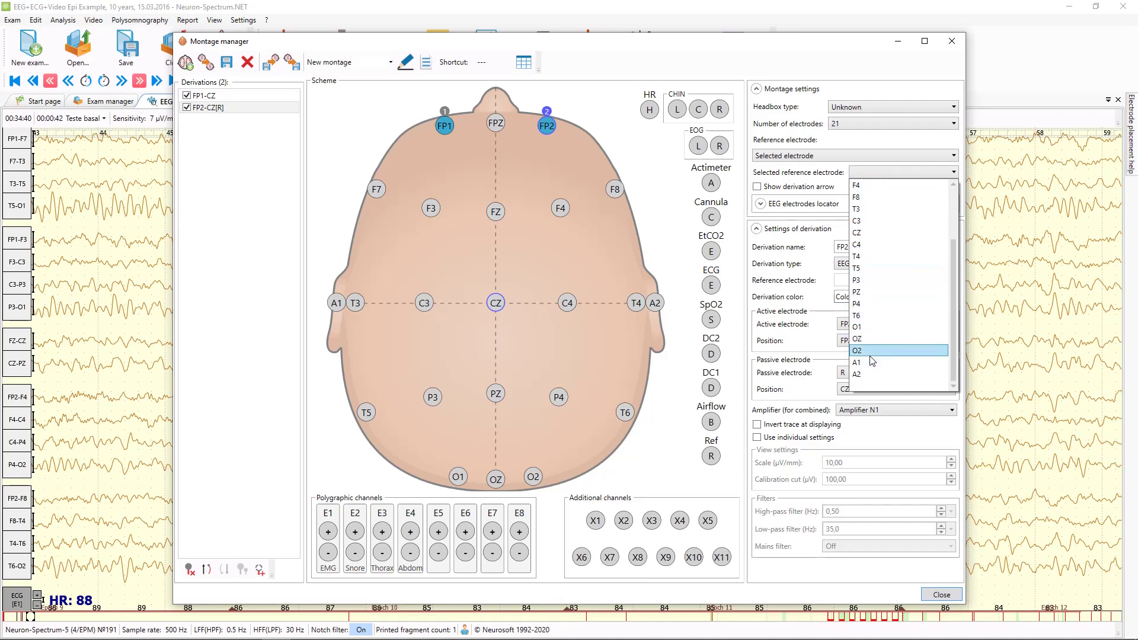
{"action": "scroll", "coordinate": [868, 327], "scroll_direction": "up", "scroll_amount": 2}
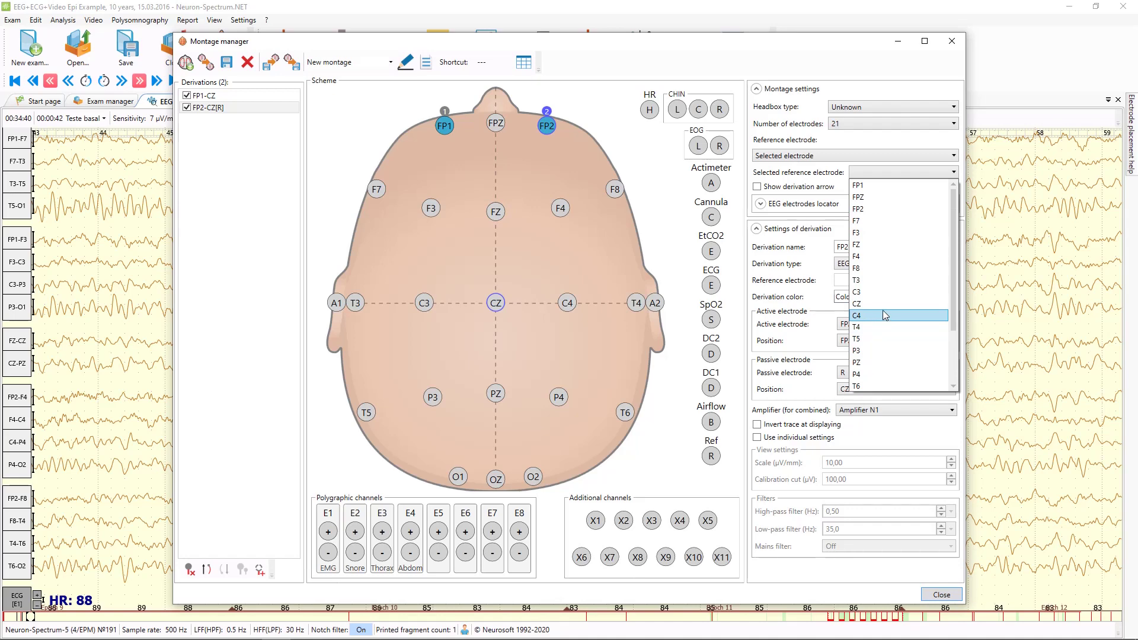
{"action": "left_click", "coordinate": [881, 302]}
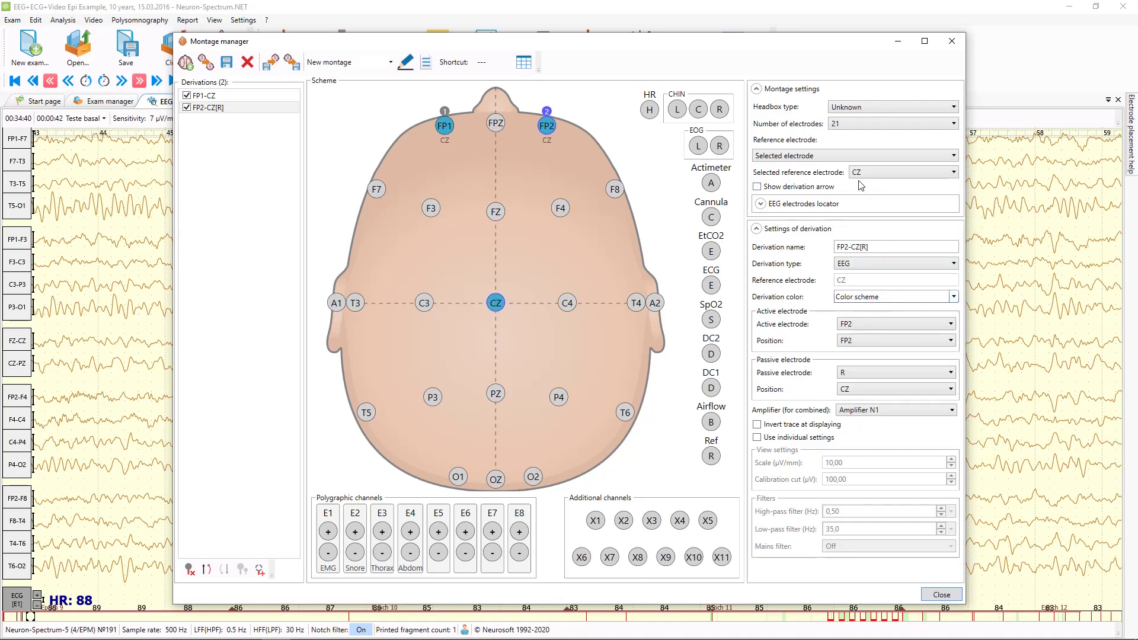
Toggle derivation arrows, expand EEG electrodes locator, and toggle inter-electrode distances on and off
{"action": "left_click", "coordinate": [757, 187]}
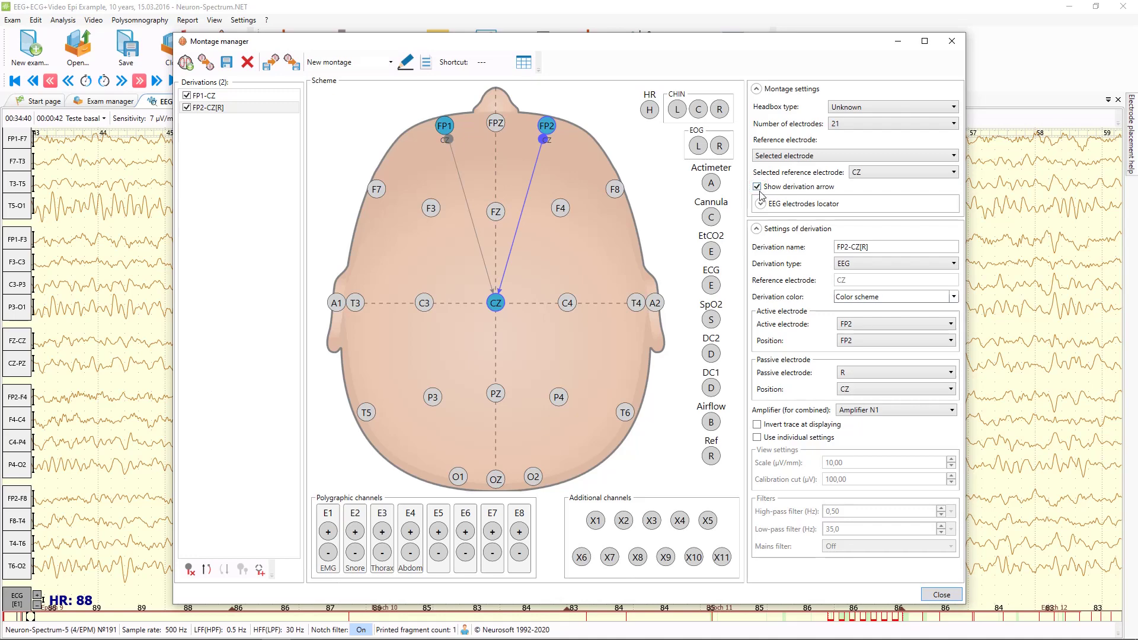
{"action": "left_click", "coordinate": [757, 187]}
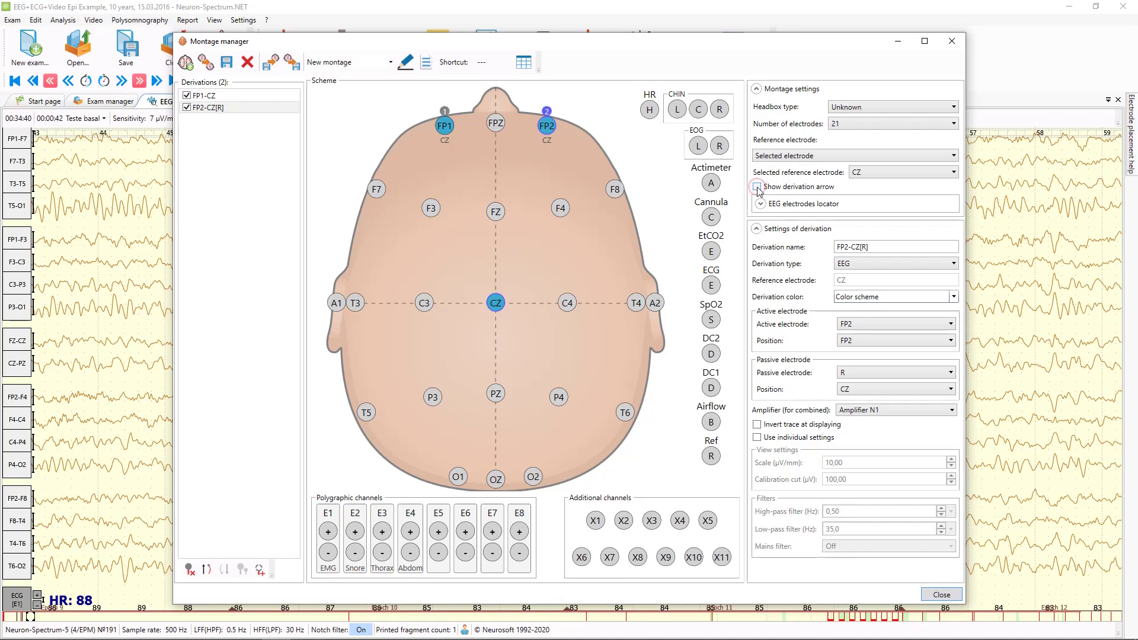
{"action": "left_click", "coordinate": [761, 204]}
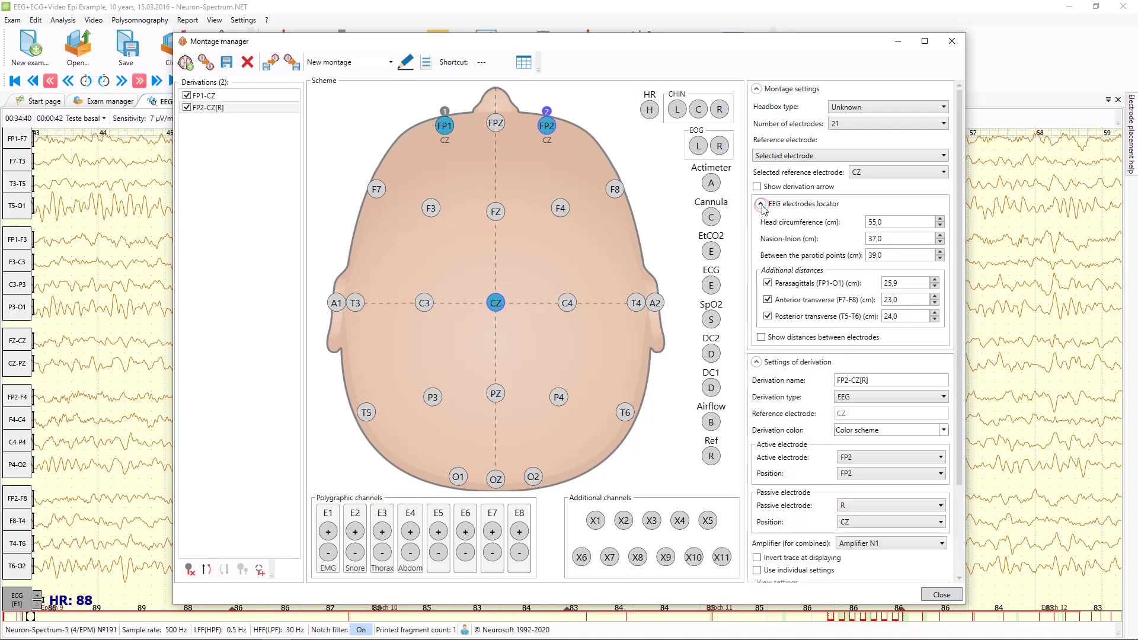
{"action": "left_click", "coordinate": [761, 337]}
{"action": "left_click", "coordinate": [761, 337]}
{"action": "left_click", "coordinate": [761, 337]}
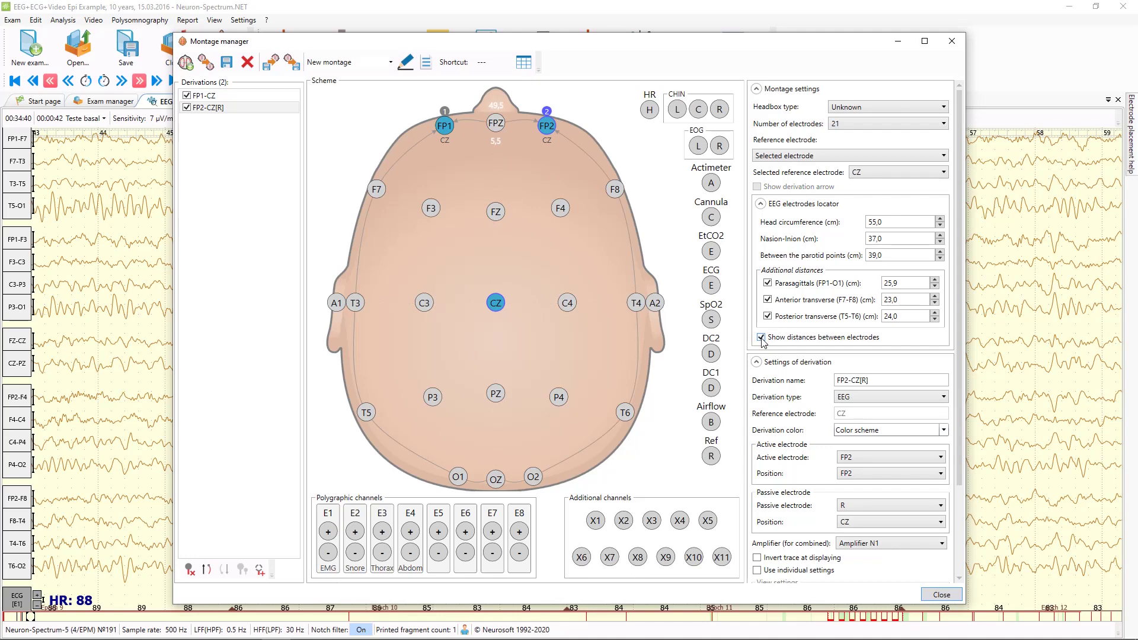
{"action": "left_click", "coordinate": [761, 337]}
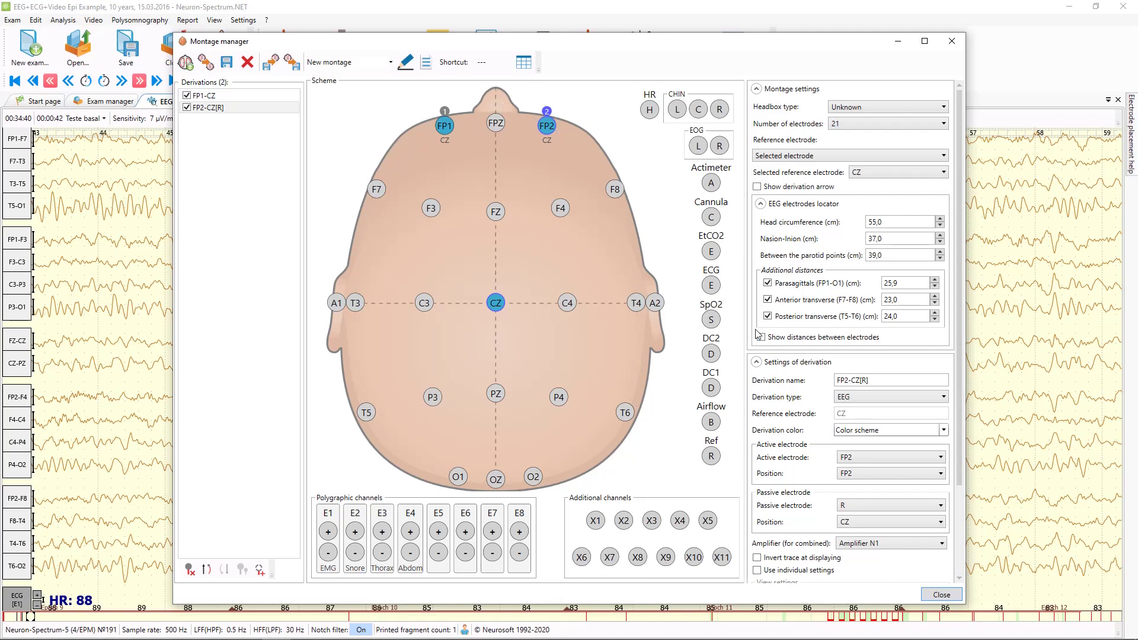
{"action": "left_click", "coordinate": [390, 62]}
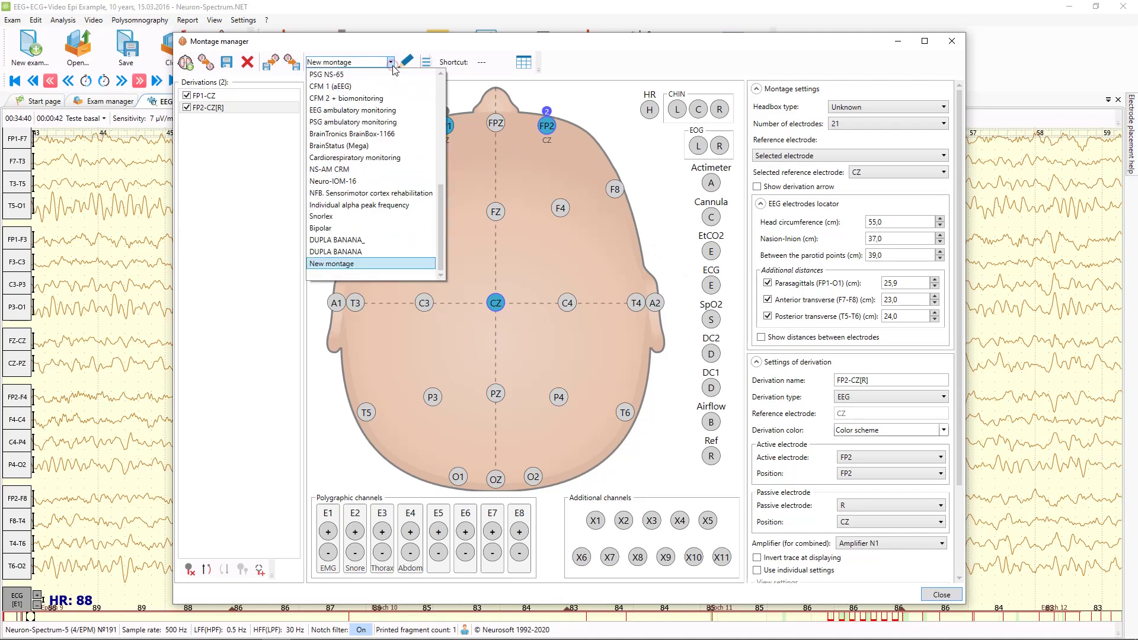
Load Monopolar 19, answer the save prompt, and show distances between electrodes
{"action": "scroll", "coordinate": [377, 116], "scroll_direction": "up", "scroll_amount": 6}
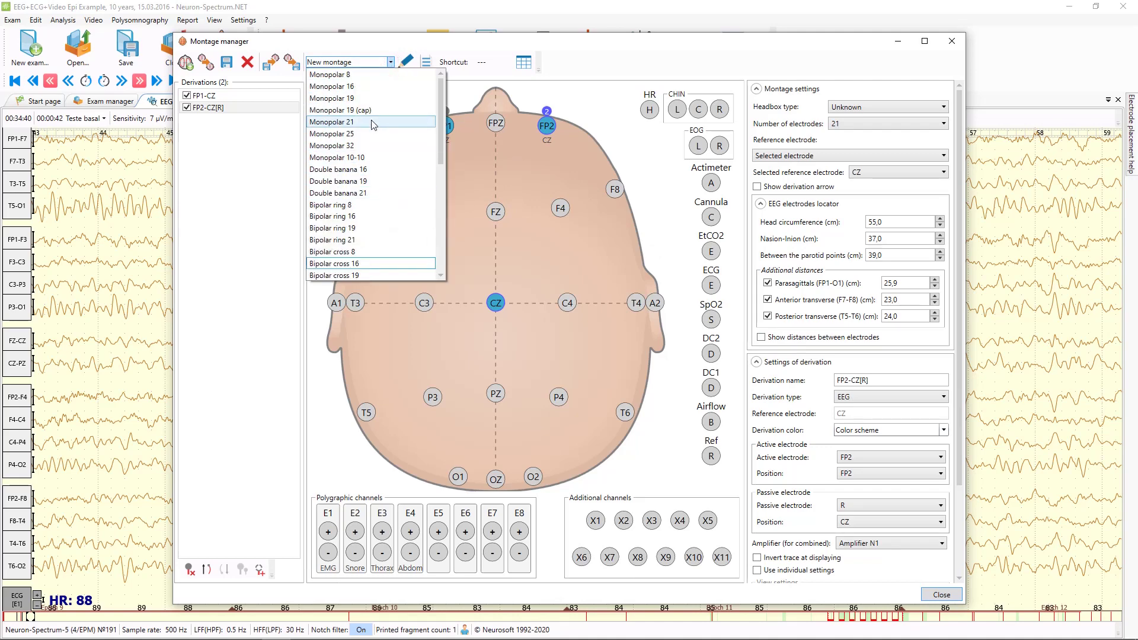
{"action": "left_click", "coordinate": [365, 98]}
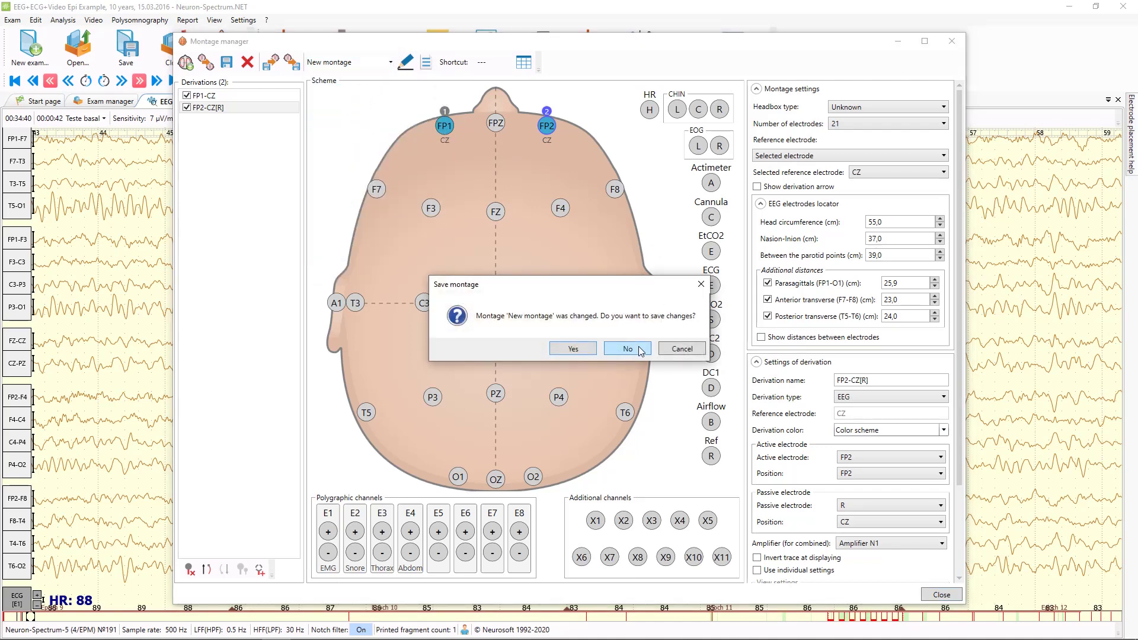
{"action": "left_click", "coordinate": [590, 349]}
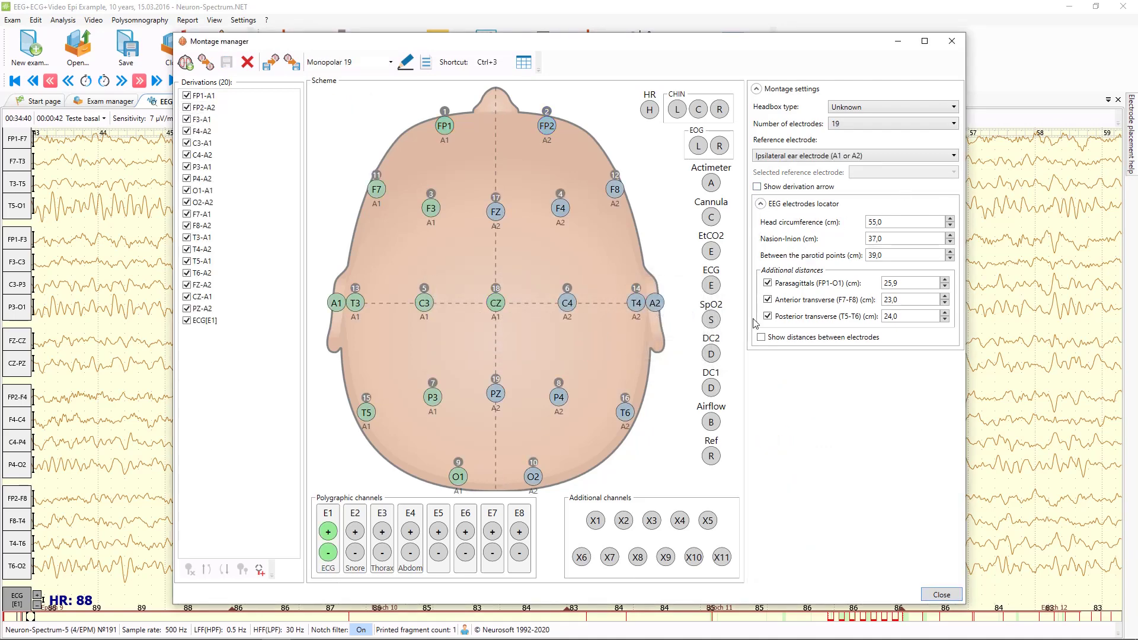
{"action": "left_click", "coordinate": [761, 337]}
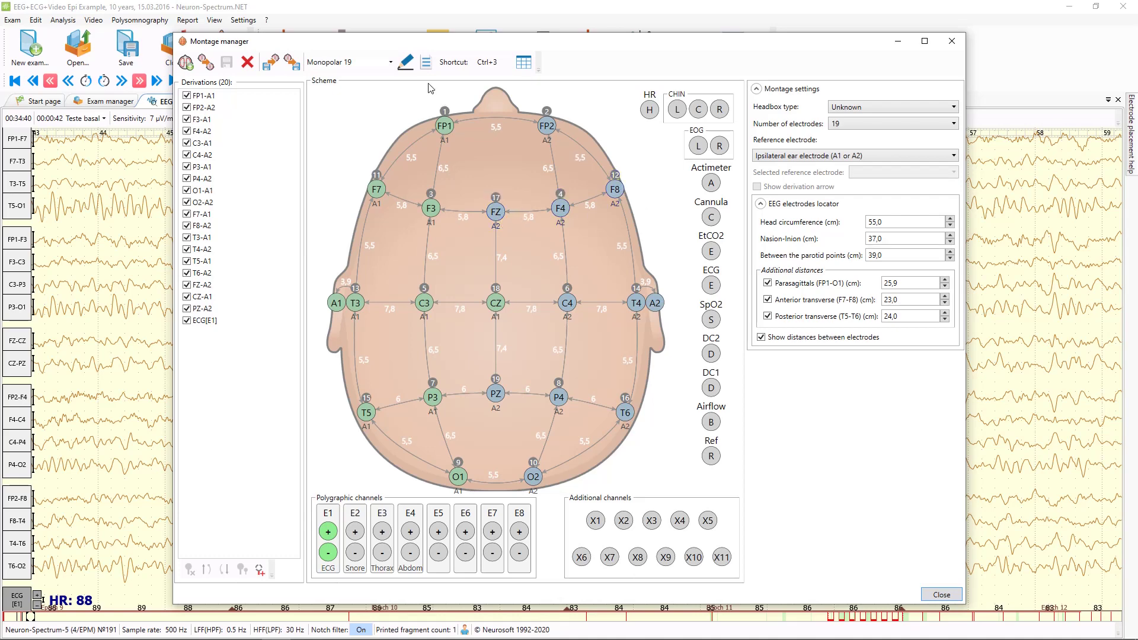
Switch the Montage manager back to New montage
{"action": "left_click", "coordinate": [390, 62]}
{"action": "scroll", "coordinate": [377, 189], "scroll_direction": "down", "scroll_amount": 8}
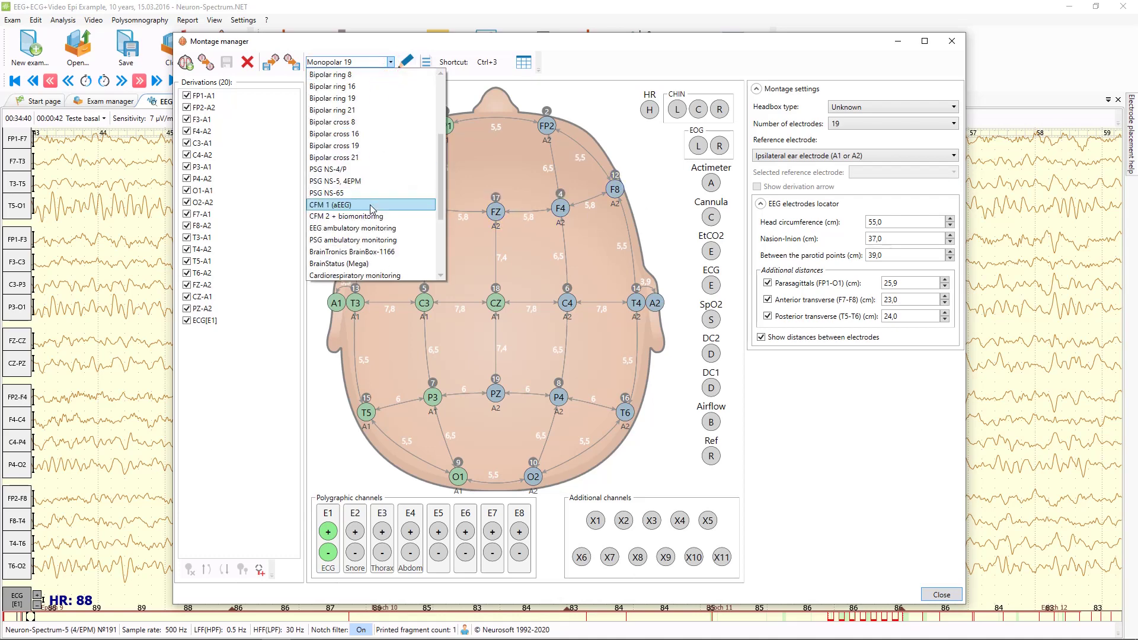
{"action": "left_click", "coordinate": [350, 263]}
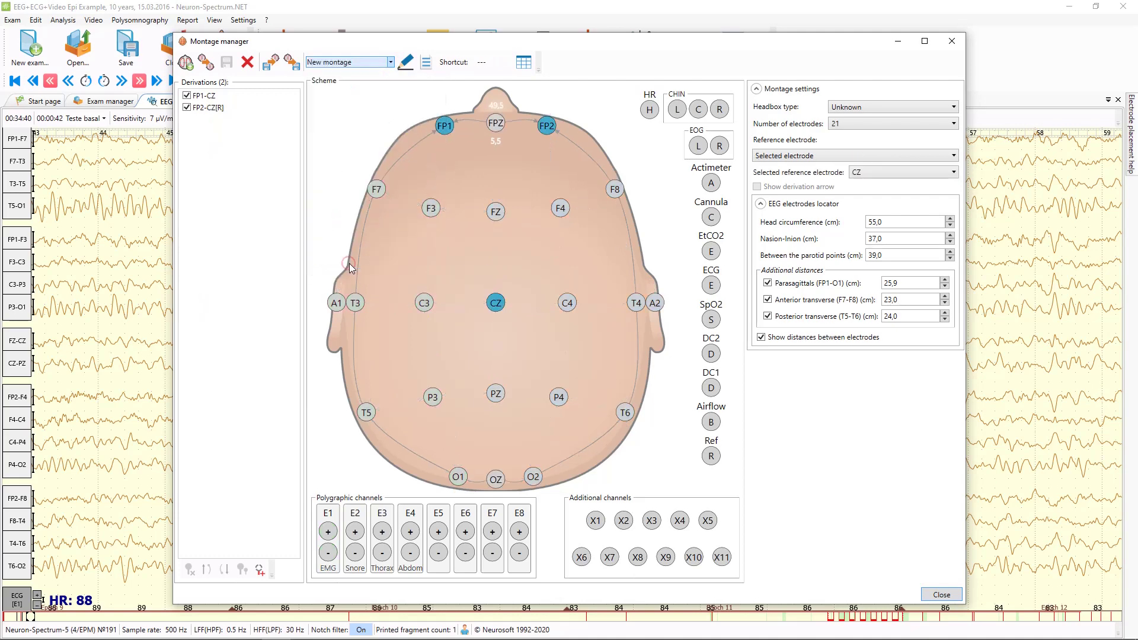
Hide distances and build the left chain FP1-F3, F3-C3, C3-P3, P3-O1
{"action": "left_click", "coordinate": [761, 339]}
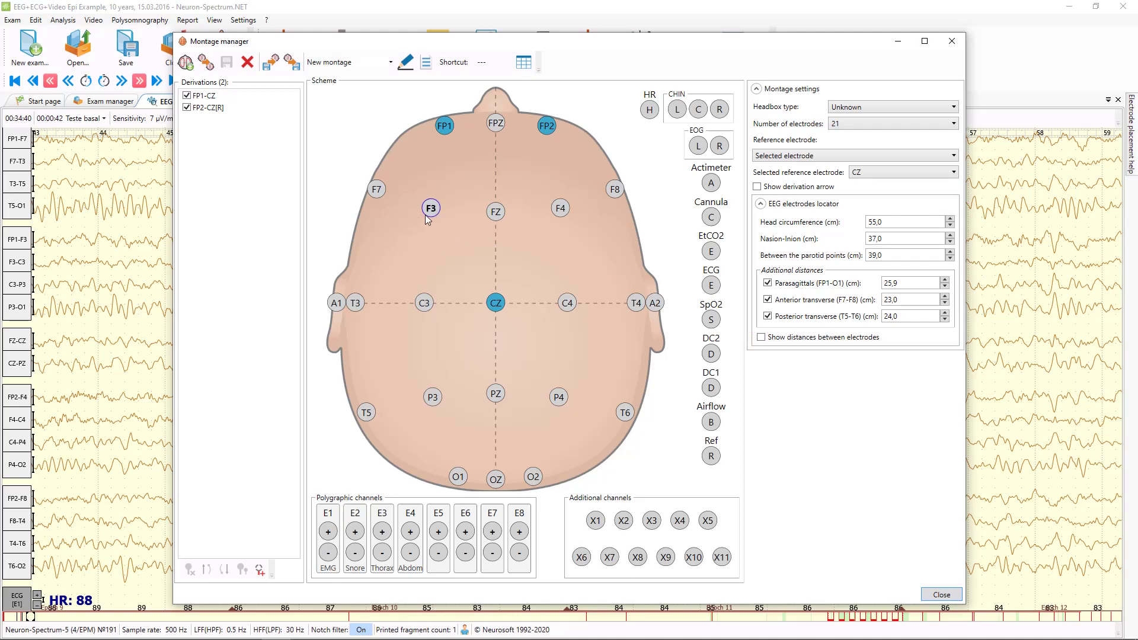
{"action": "left_click_drag", "start_coordinate": [435, 194], "coordinate": [431, 210]}
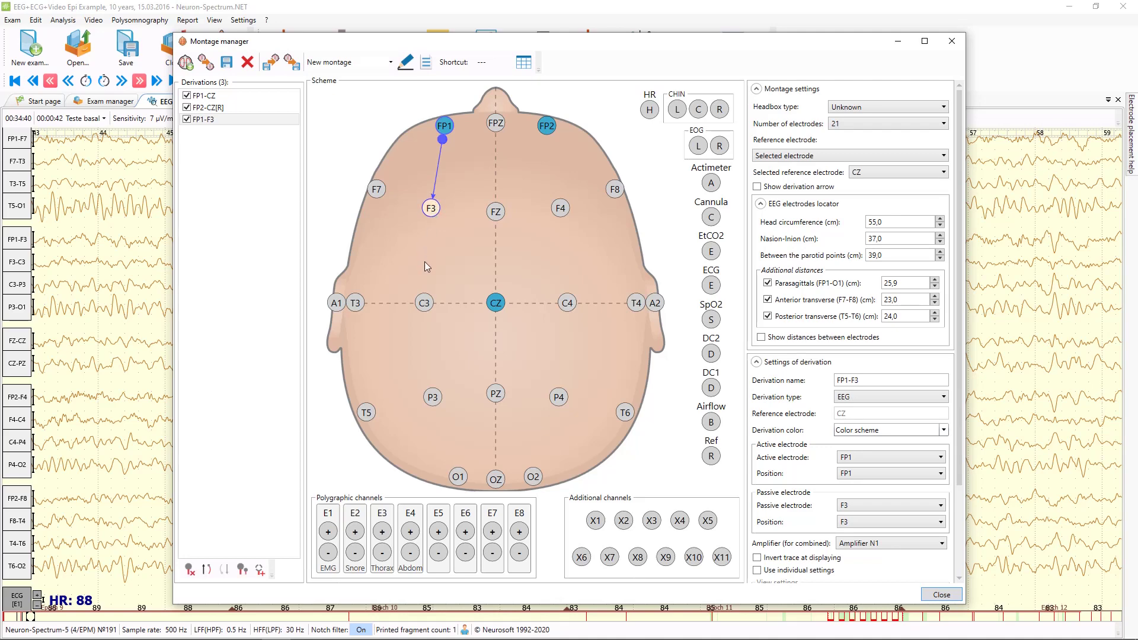
{"action": "left_click", "coordinate": [425, 304]}
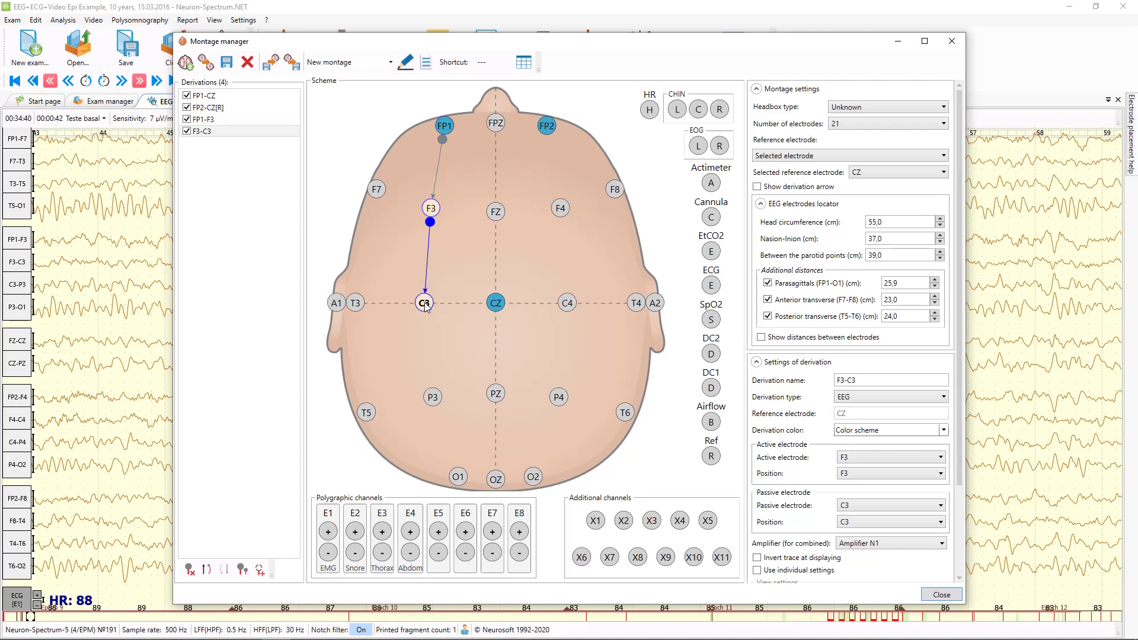
{"action": "left_click", "coordinate": [431, 396]}
{"action": "left_click", "coordinate": [458, 476]}
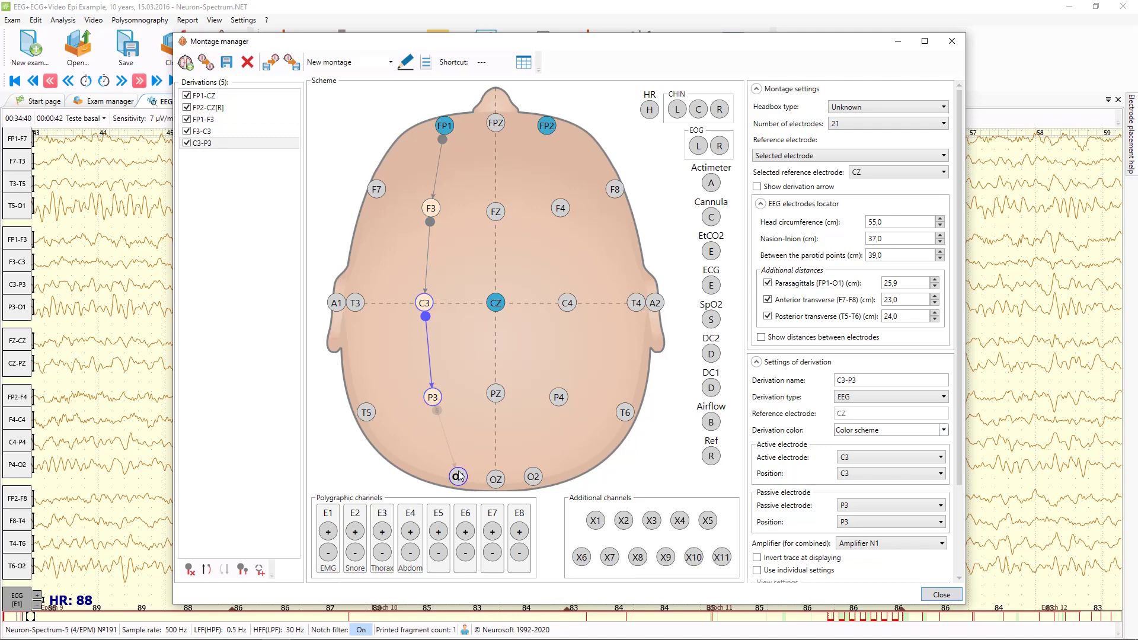
Build the right chain F4-C4, C4-P4, P4-O2 and O2-FP2
{"action": "left_click", "coordinate": [567, 303]}
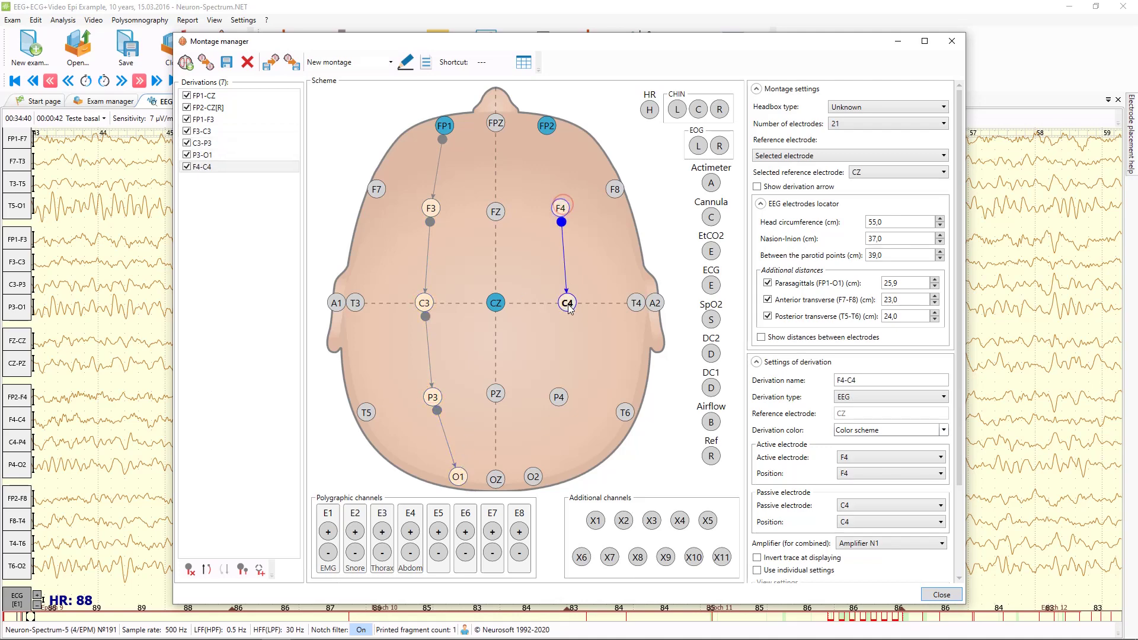
{"action": "left_click", "coordinate": [558, 397]}
{"action": "left_click", "coordinate": [540, 475]}
{"action": "left_click", "coordinate": [546, 125]}
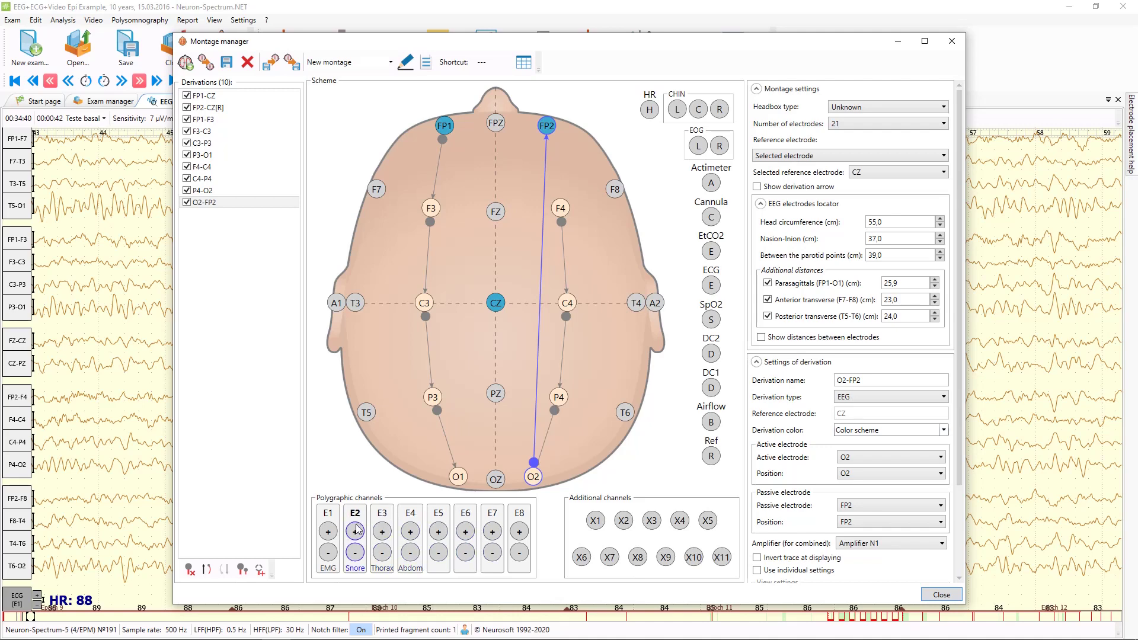
Add a derivation on polygraphic channel E1, try type ECG, and collapse the electrodes locator
{"action": "left_click", "coordinate": [329, 550]}
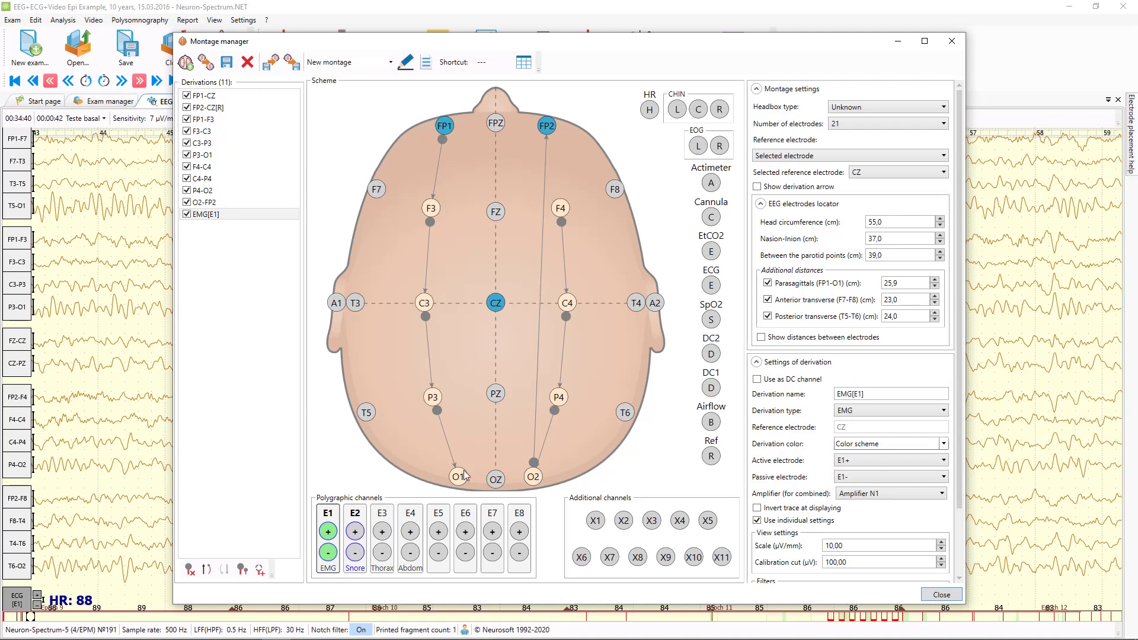
{"action": "left_click", "coordinate": [869, 410]}
{"action": "scroll", "coordinate": [865, 435], "scroll_direction": "up", "scroll_amount": 1}
{"action": "left_click", "coordinate": [854, 436]}
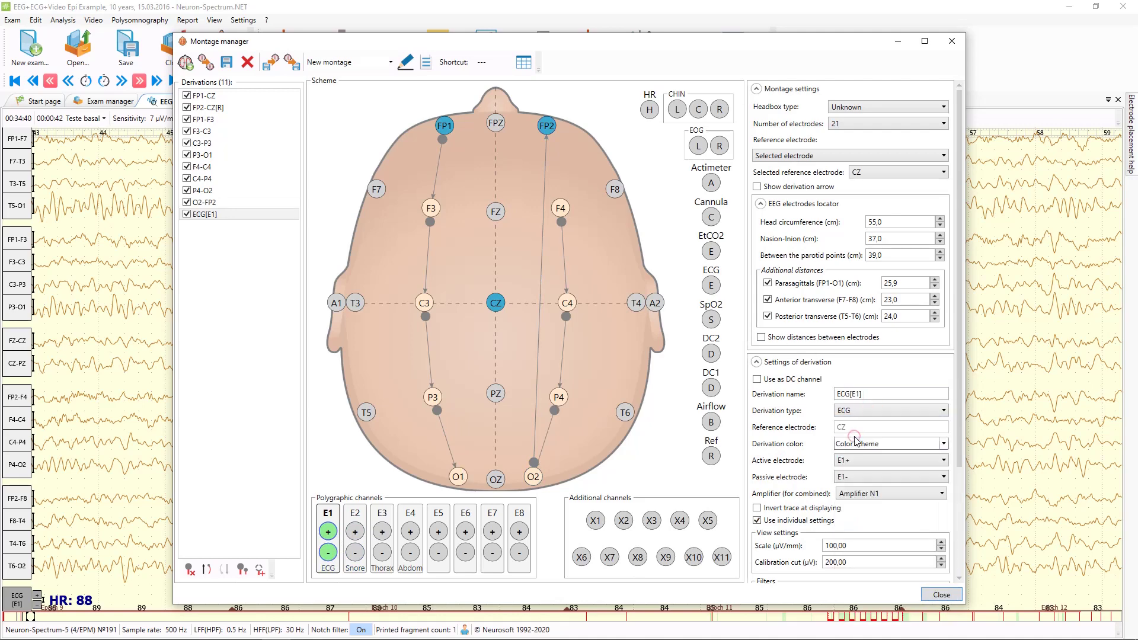
{"action": "left_click", "coordinate": [767, 205]}
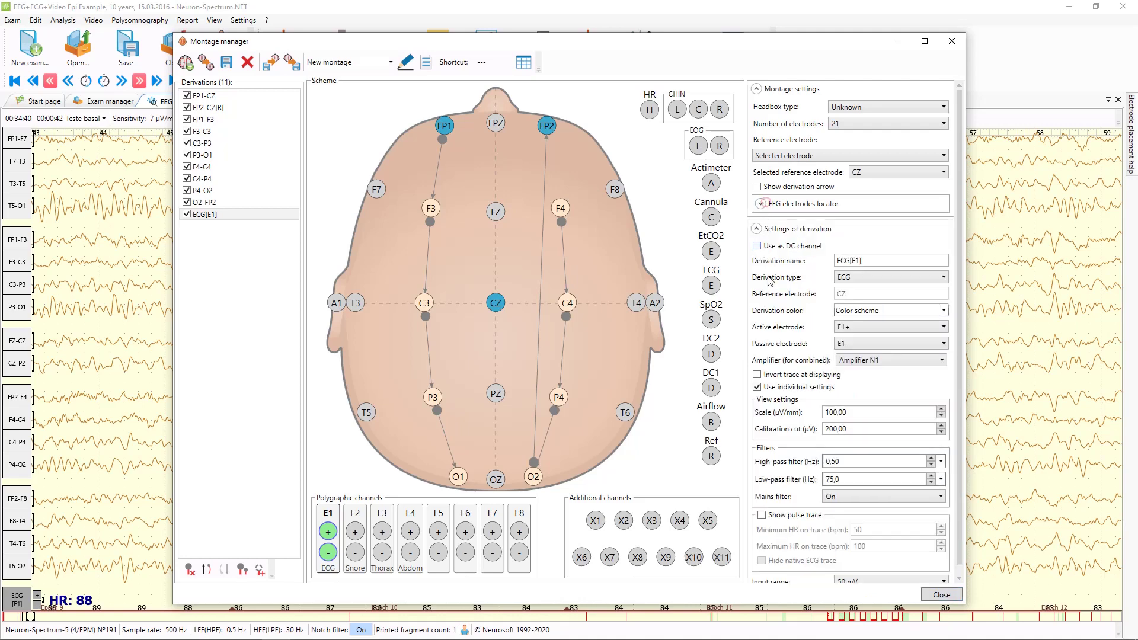
Toggle the E1 derivation type between EMG and ECG, leaving it as EMG
{"action": "left_click", "coordinate": [887, 279]}
{"action": "left_click", "coordinate": [854, 302]}
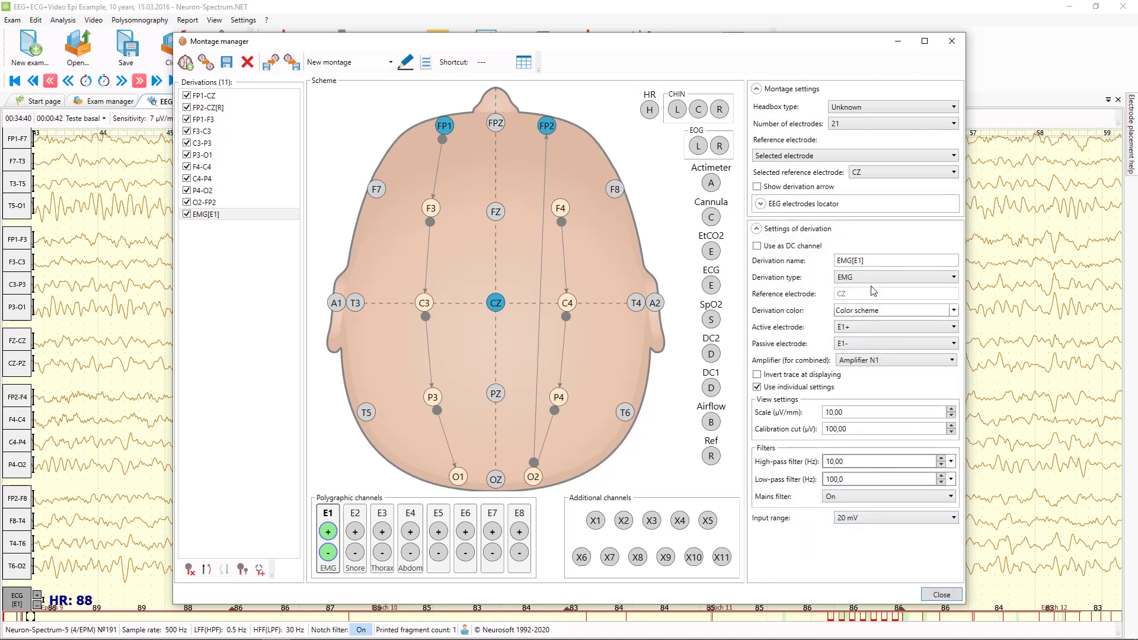
{"action": "left_click", "coordinate": [873, 286]}
{"action": "left_click", "coordinate": [865, 300]}
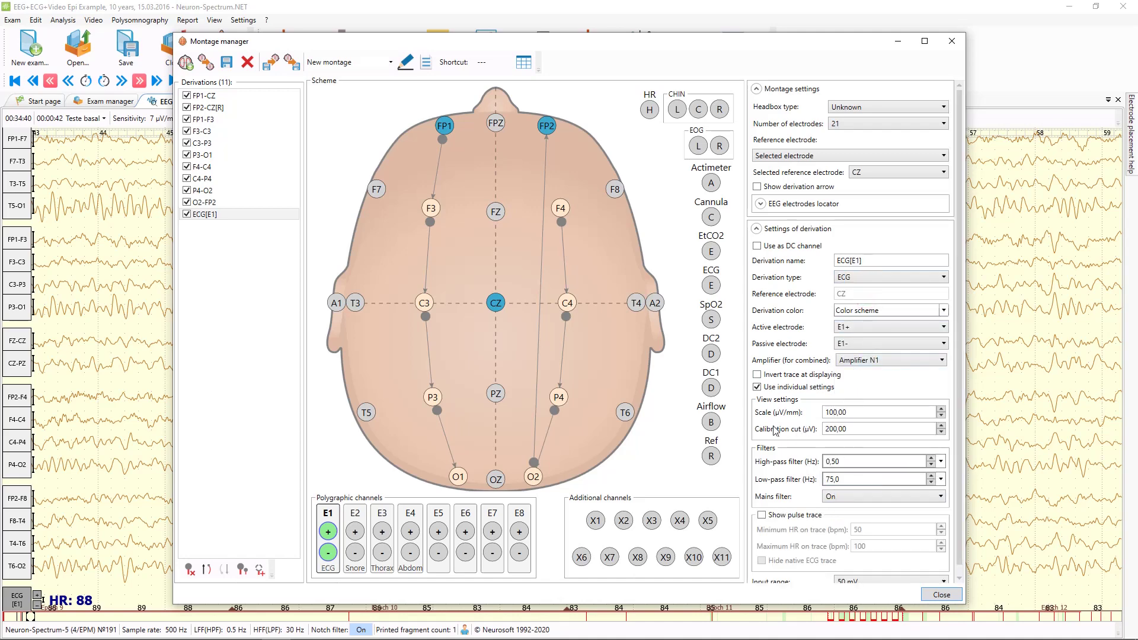
{"action": "left_click", "coordinate": [872, 279]}
{"action": "left_click", "coordinate": [854, 303]}
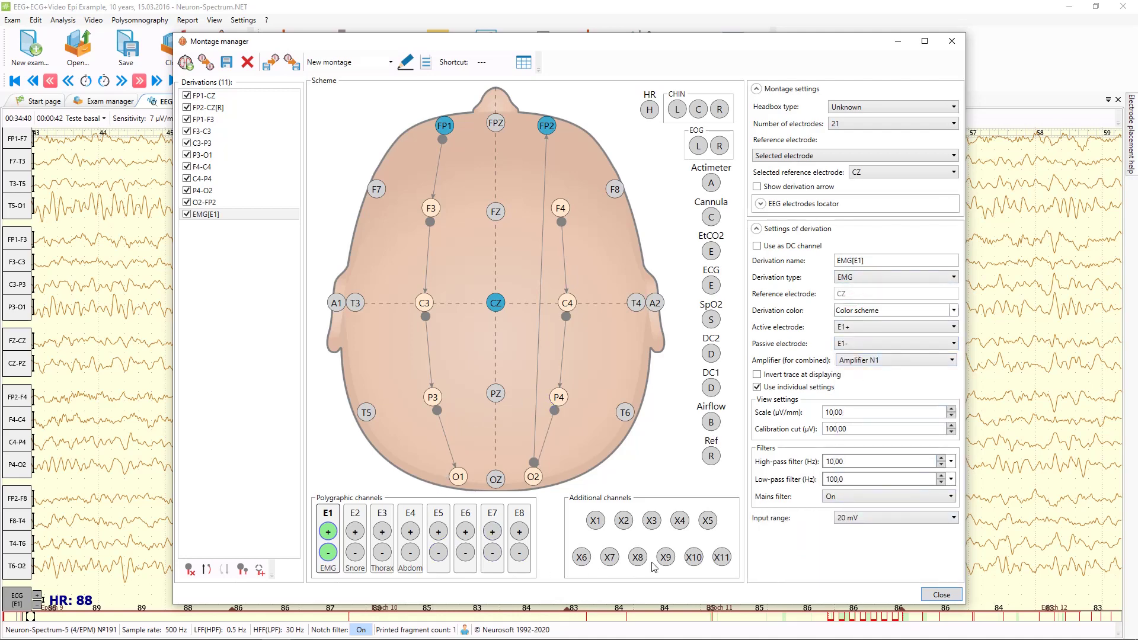
Add X1-CZ, X2-CZ and X3-X4 derivations from the additional channels
{"action": "left_click", "coordinate": [595, 520]}
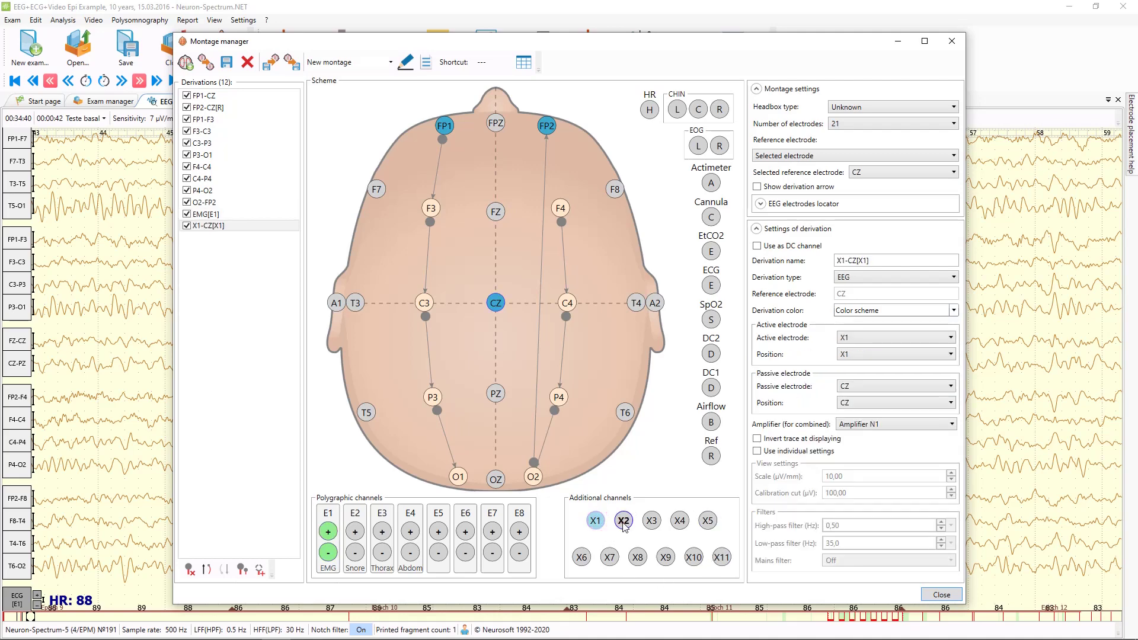
{"action": "left_click", "coordinate": [622, 520]}
{"action": "left_click_drag", "start_coordinate": [652, 524], "coordinate": [638, 556]}
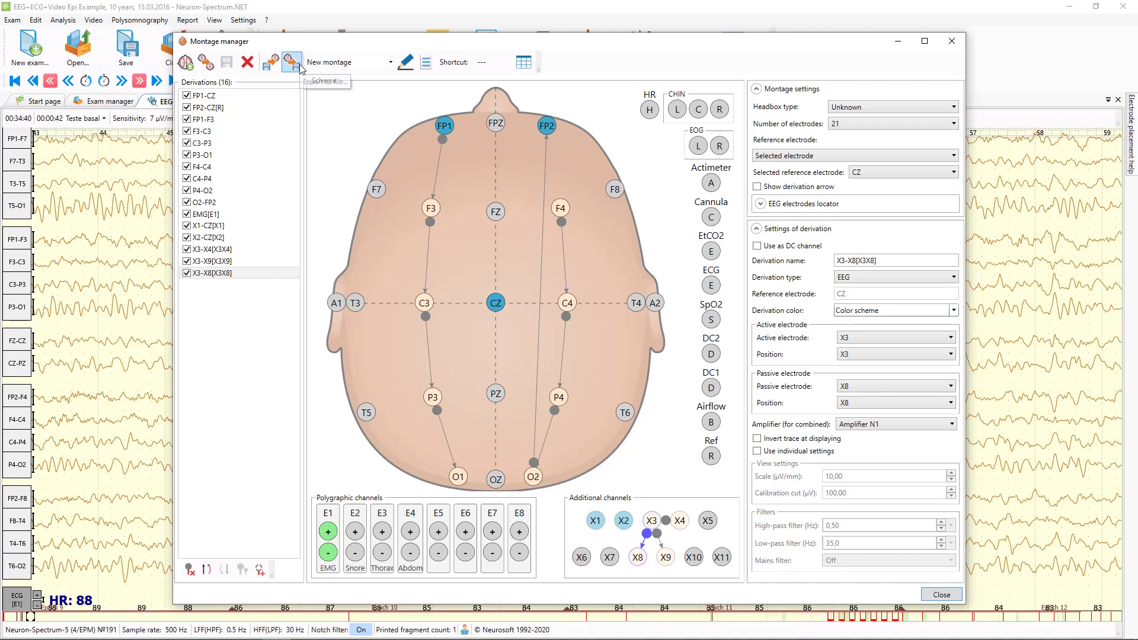
Rename the montage to 'New montage 6' by appending 6 to its name
{"action": "left_click", "coordinate": [405, 62]}
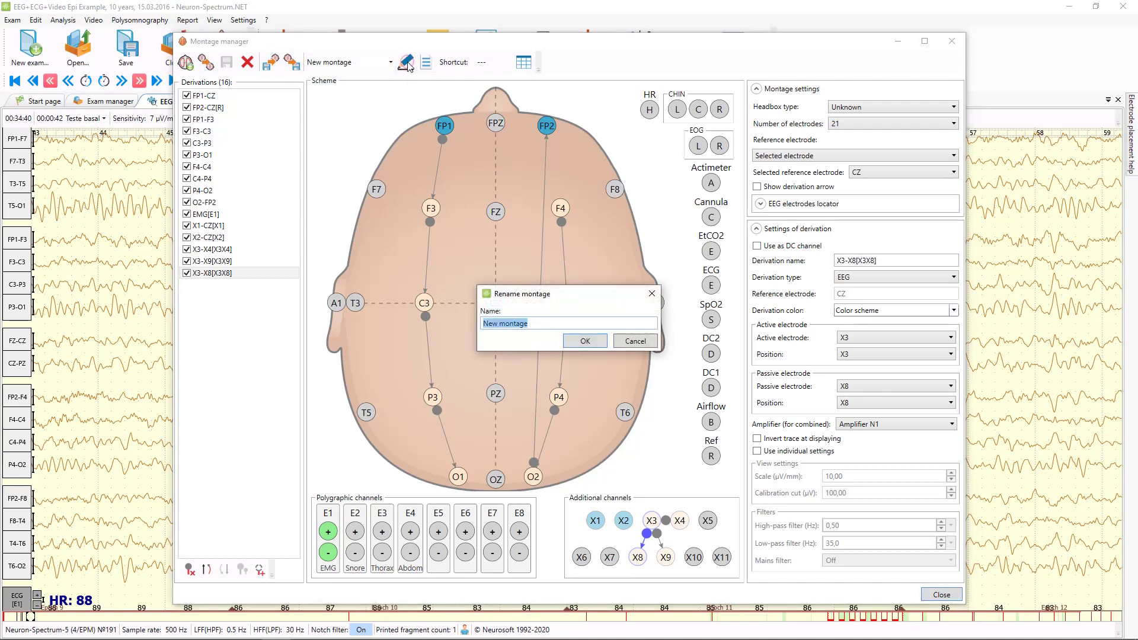
{"action": "left_click", "coordinate": [565, 325]}
{"action": "type", "text": "6"}
{"action": "key", "text": "Return"}
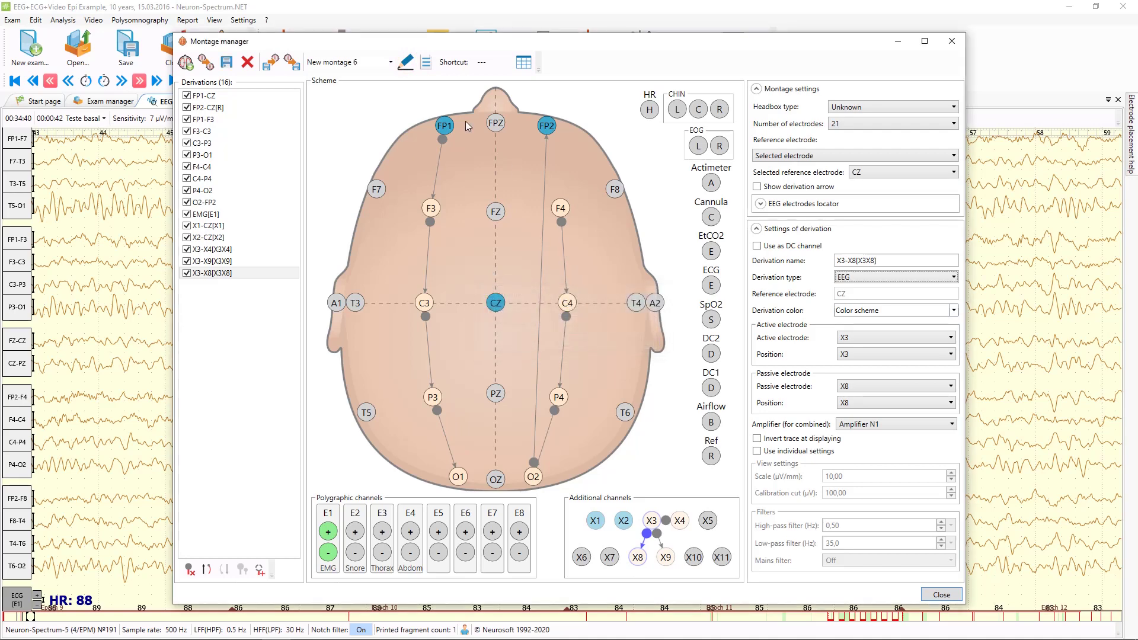
Leave the montage without a shortcut and display its derivations as a table
{"action": "left_click", "coordinate": [481, 66]}
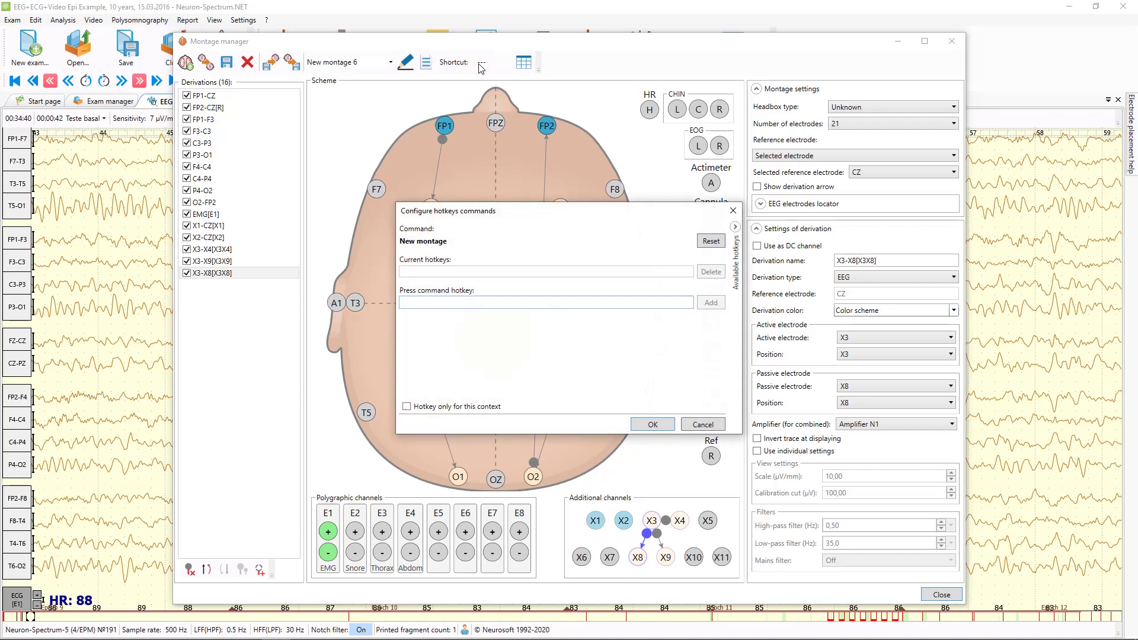
{"action": "left_click", "coordinate": [734, 211]}
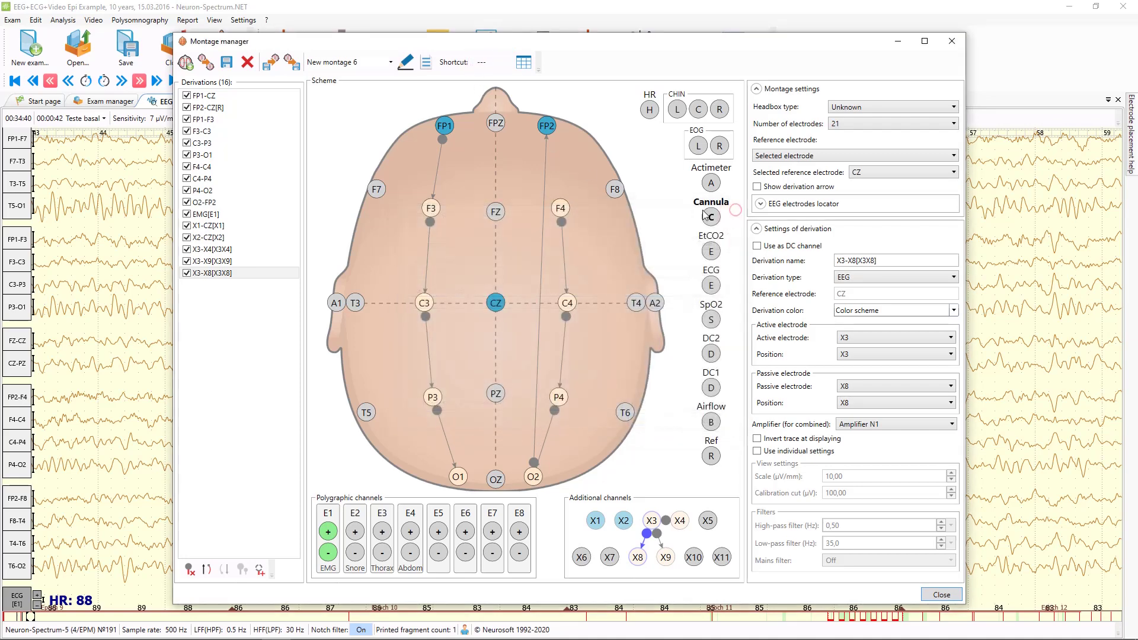
{"action": "left_click", "coordinate": [523, 65]}
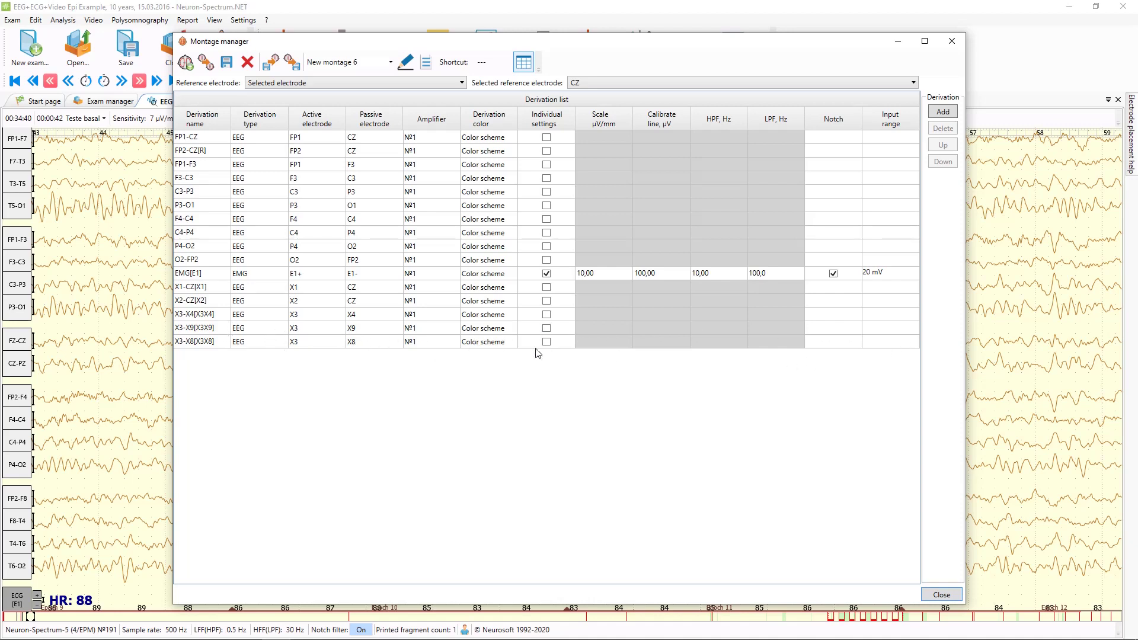
Select the EMG[E1] row, then switch back to the head scheme view
{"action": "left_click", "coordinate": [606, 273]}
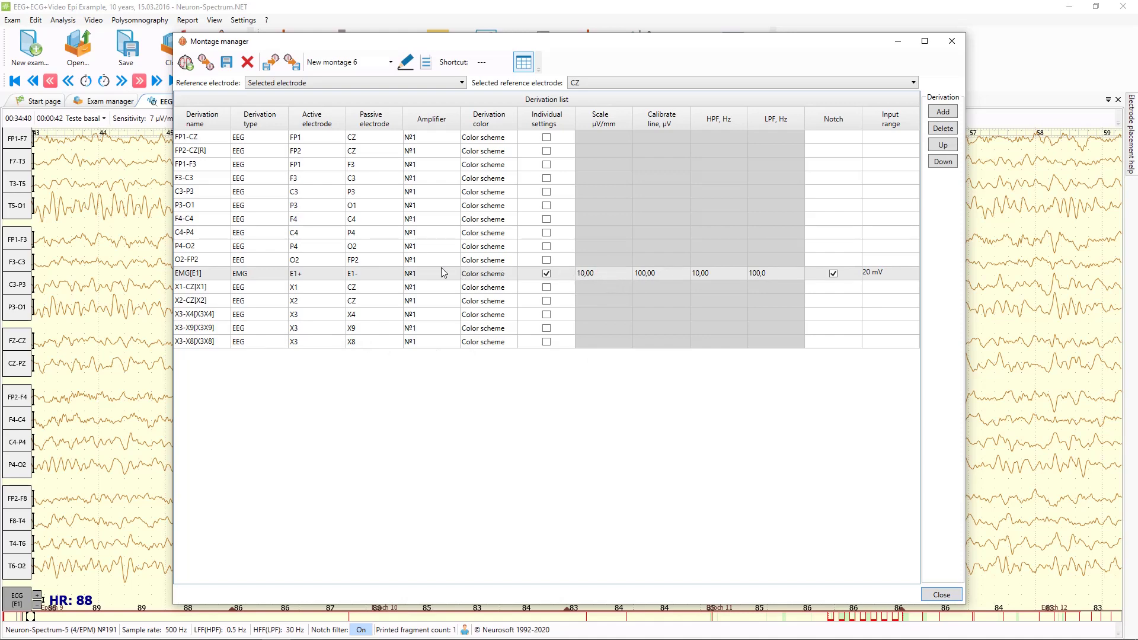
{"action": "left_click", "coordinate": [525, 63]}
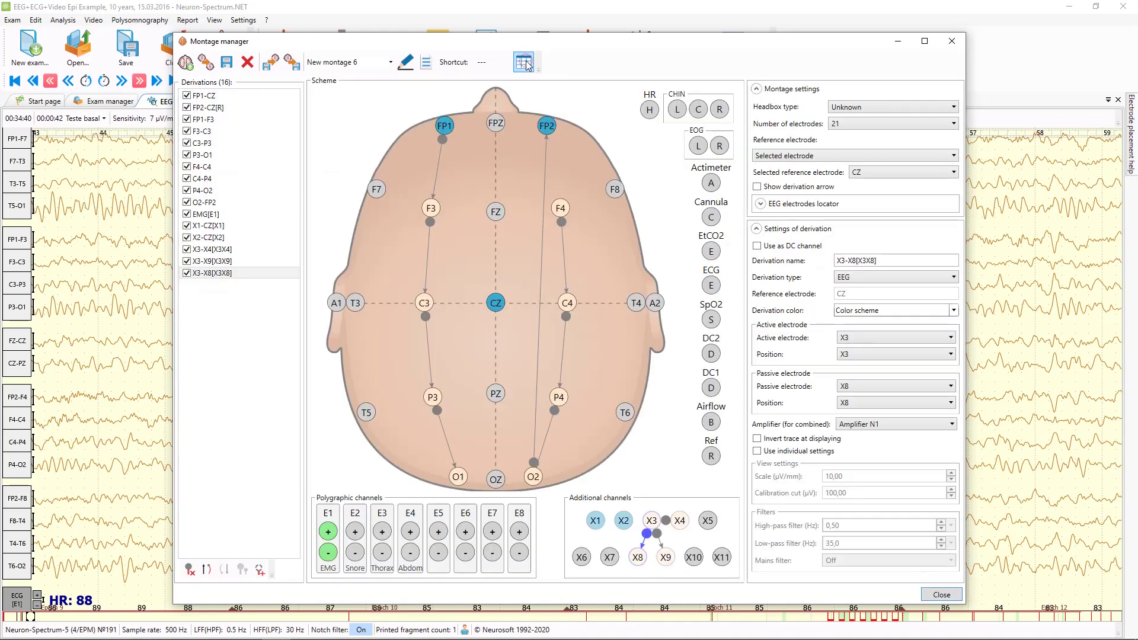
Delete the X3-X8 derivation and reposition X3-X9 below X2-CZ[X2]
{"action": "left_click", "coordinate": [190, 570]}
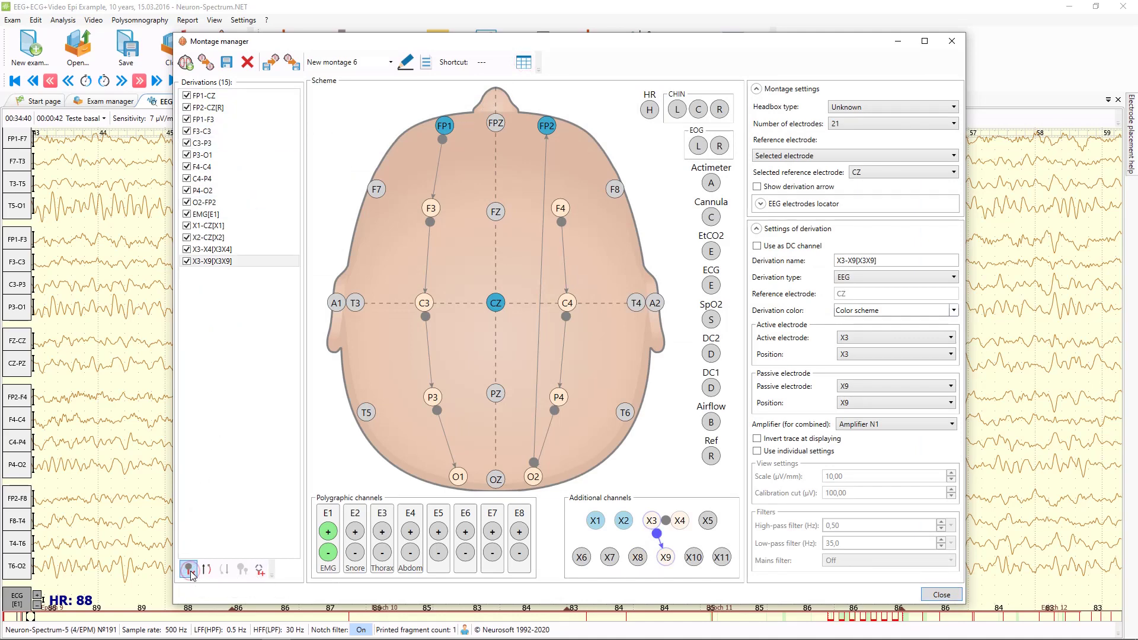
{"action": "left_click", "coordinate": [207, 570]}
{"action": "left_click", "coordinate": [206, 570]}
{"action": "left_click", "coordinate": [206, 570]}
{"action": "left_click", "coordinate": [224, 570]}
{"action": "left_click", "coordinate": [224, 570]}
Insert a 5 mm separator after X1-CZ[X1]
{"action": "left_click", "coordinate": [204, 226]}
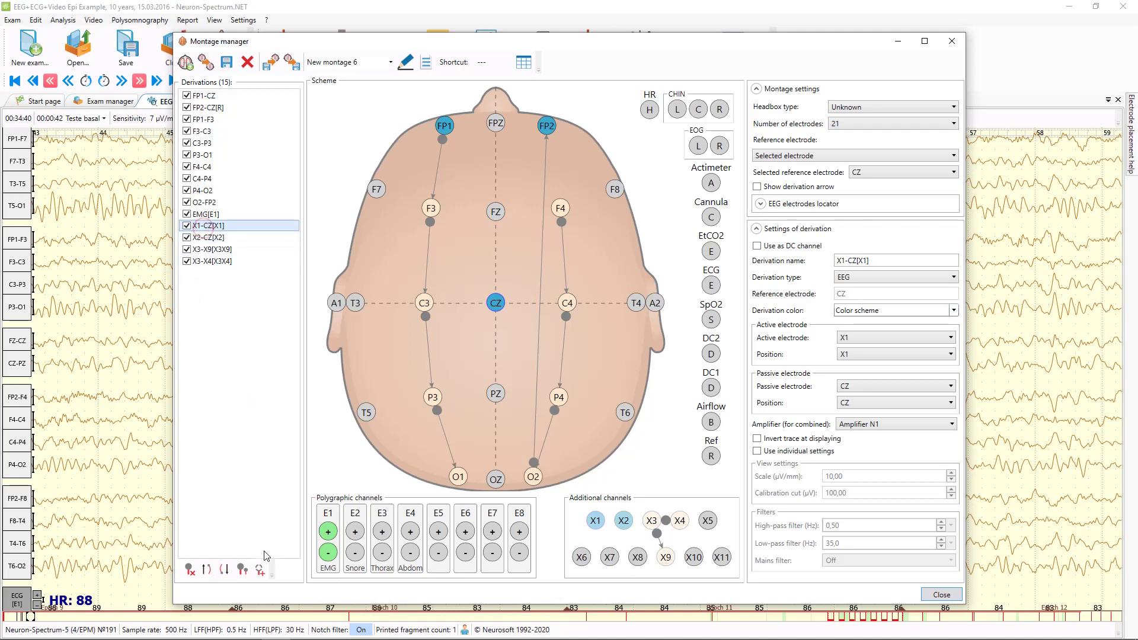
{"action": "left_click", "coordinate": [259, 570]}
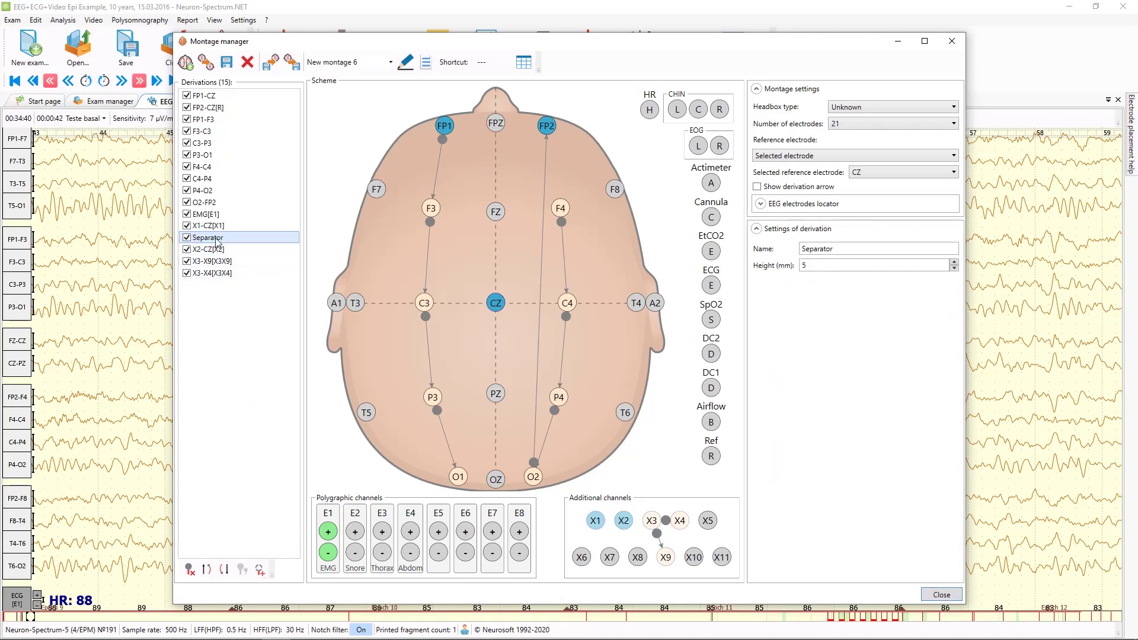
{"action": "double_click", "coordinate": [818, 265]}
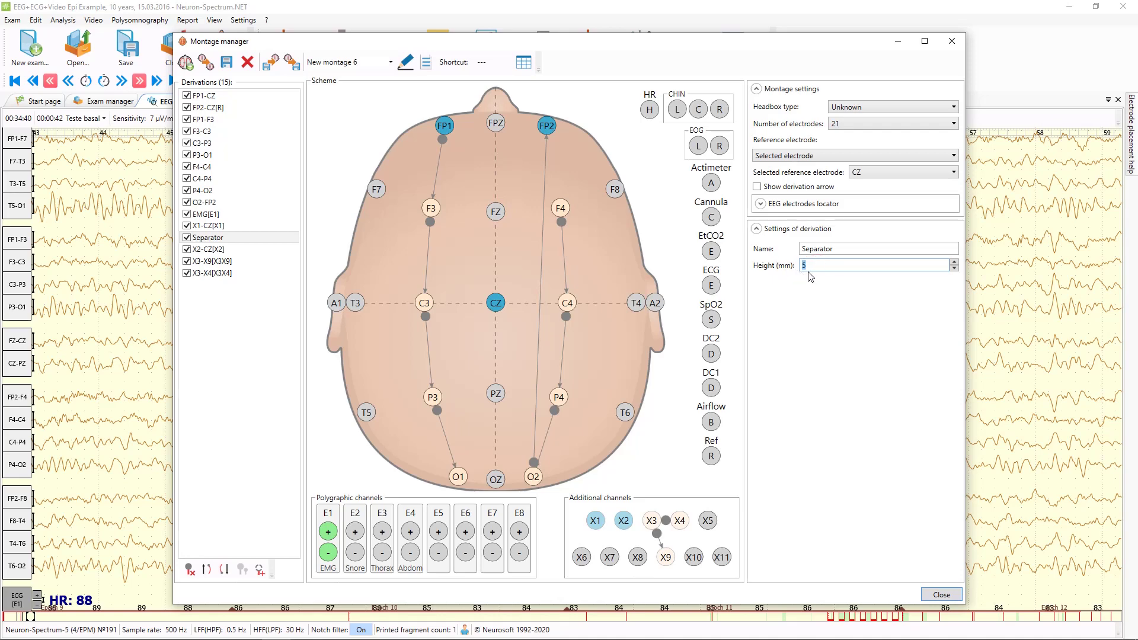